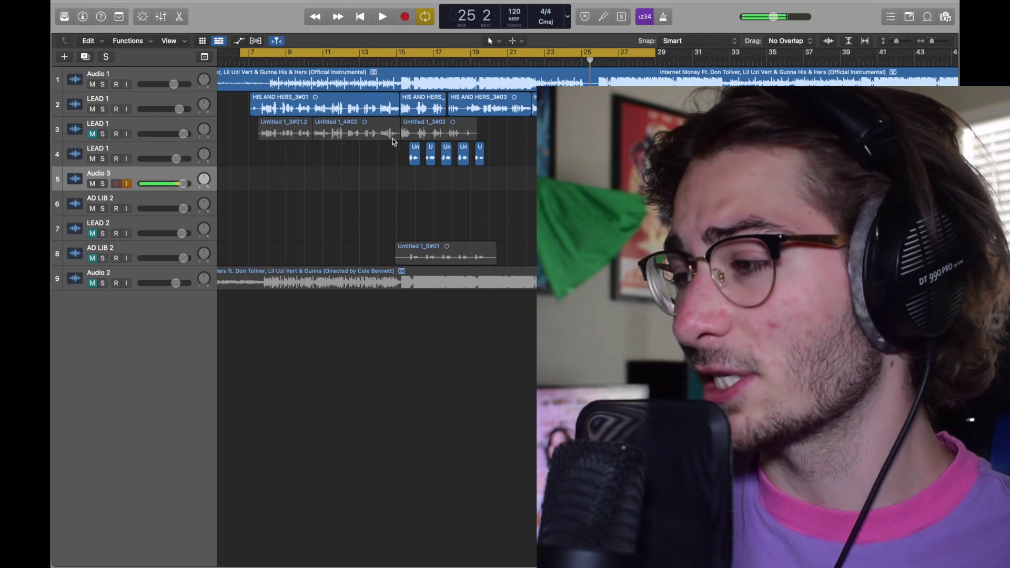
{"action": "scroll", "coordinate": [392, 141], "scroll_direction": "down", "scroll_amount": 5}
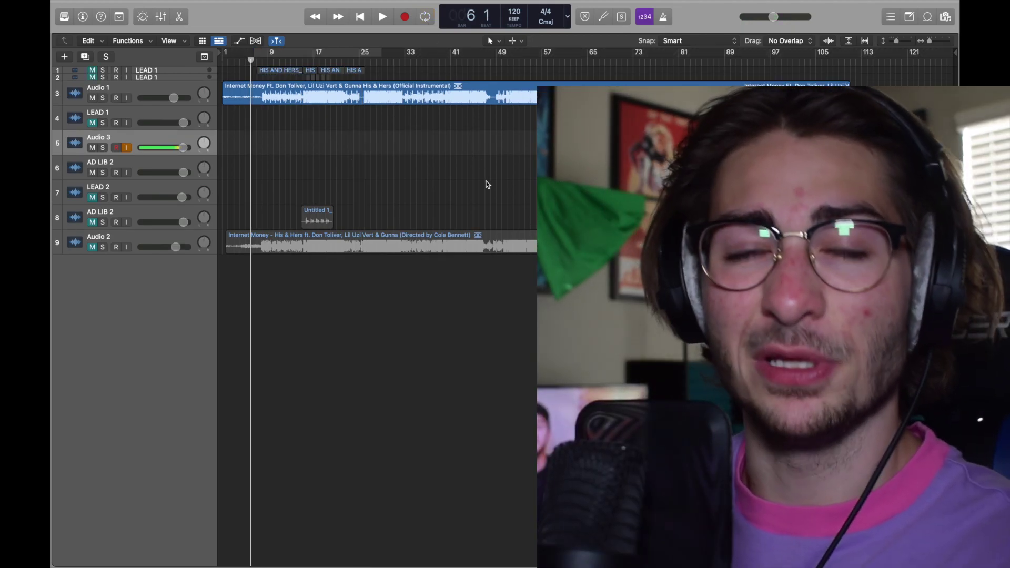
Toggle the project's Note Pad and return the playhead to bar 5
{"action": "left_click", "coordinate": [910, 17]}
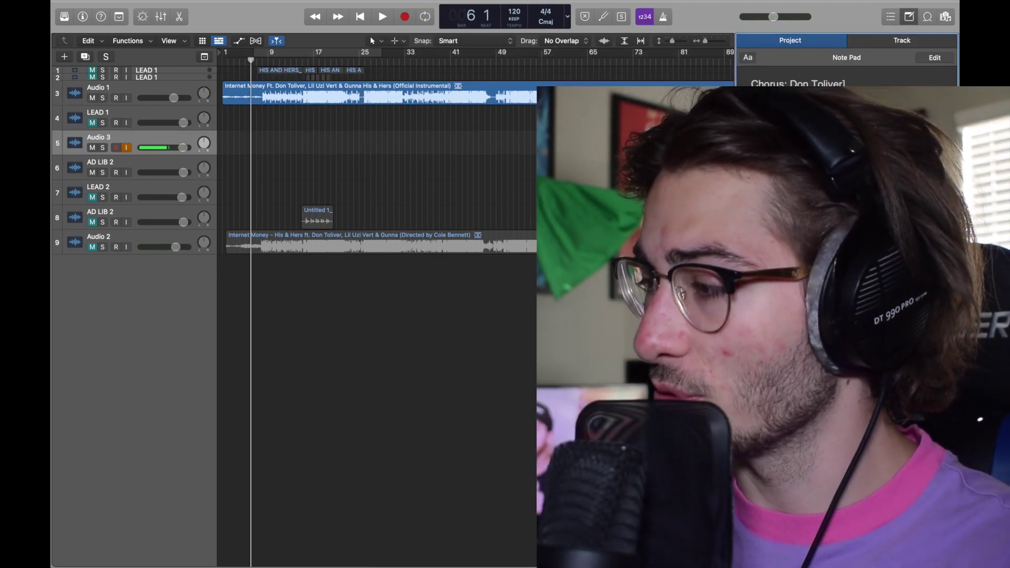
{"action": "left_click", "coordinate": [244, 53]}
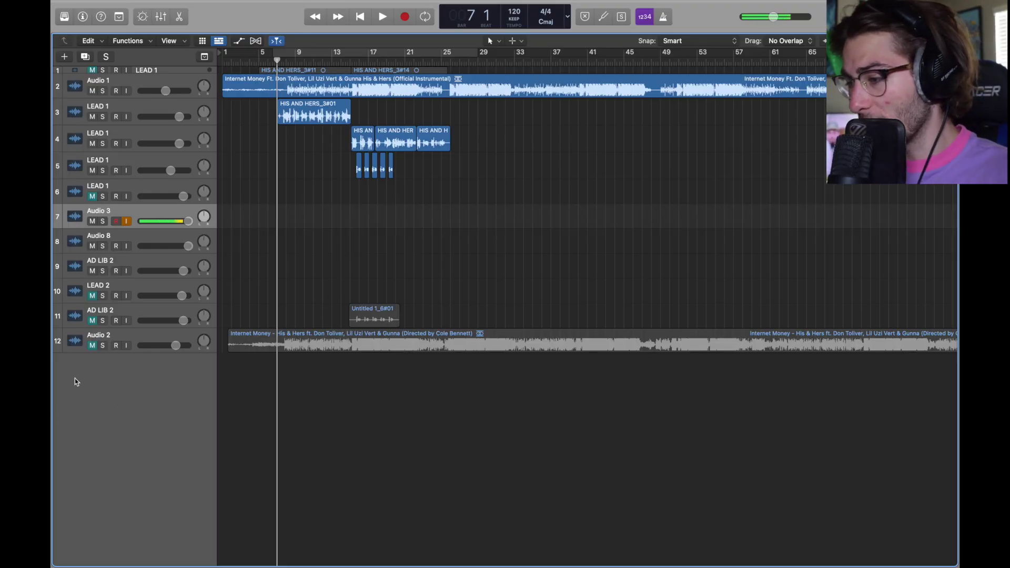
Move Audio 3 up to the fourth row and show an enlarged mixer
{"action": "left_click_drag", "start_coordinate": [75, 217], "coordinate": [76, 190]}
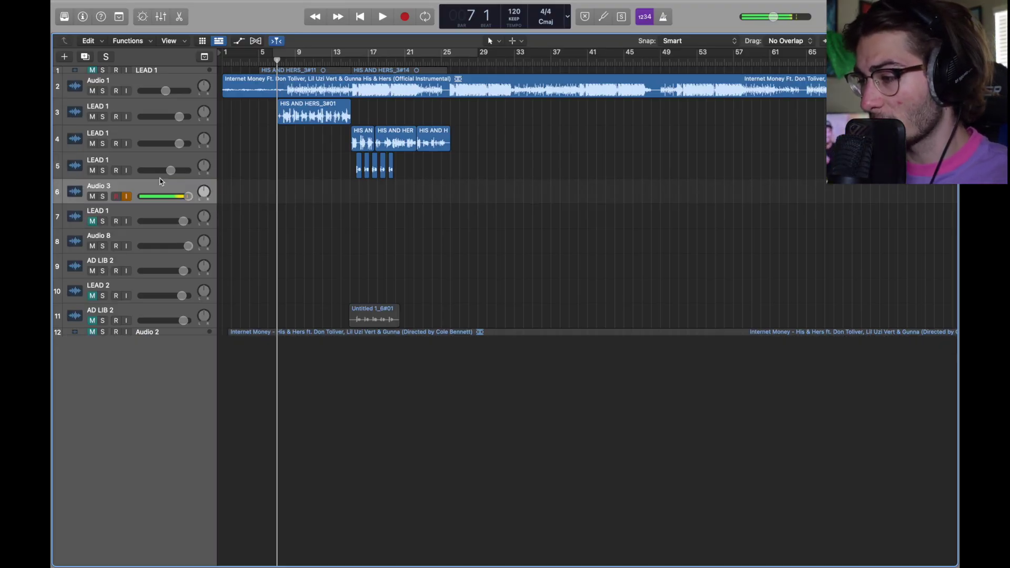
{"action": "left_click_drag", "start_coordinate": [161, 183], "coordinate": [160, 134]}
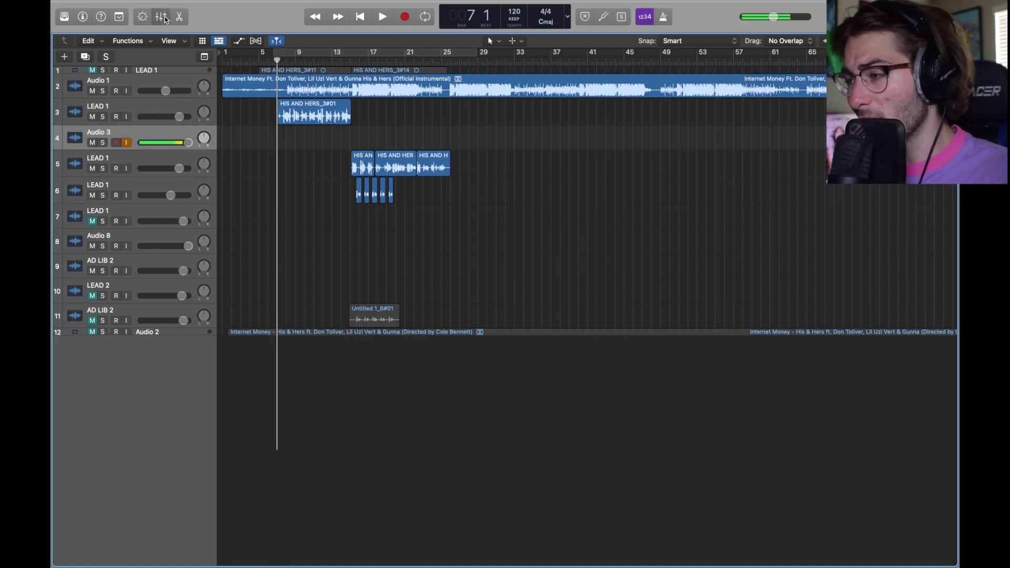
{"action": "left_click", "coordinate": [161, 17]}
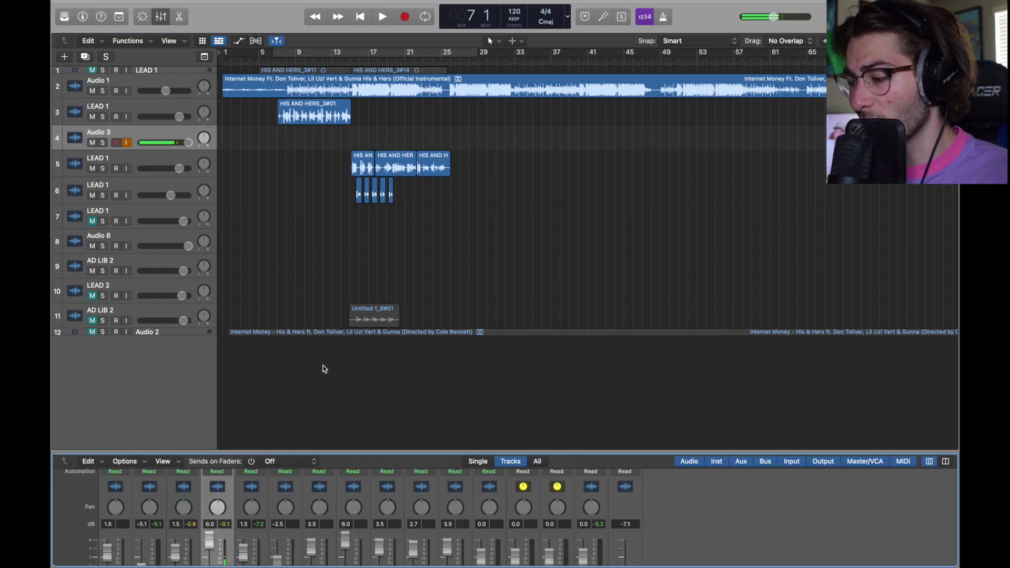
{"action": "left_click_drag", "start_coordinate": [348, 455], "coordinate": [348, 211]}
Move the HIS AND HERS_3#01 region onto Audio 3 and play from bar 6
{"action": "left_click_drag", "start_coordinate": [314, 116], "coordinate": [314, 142]}
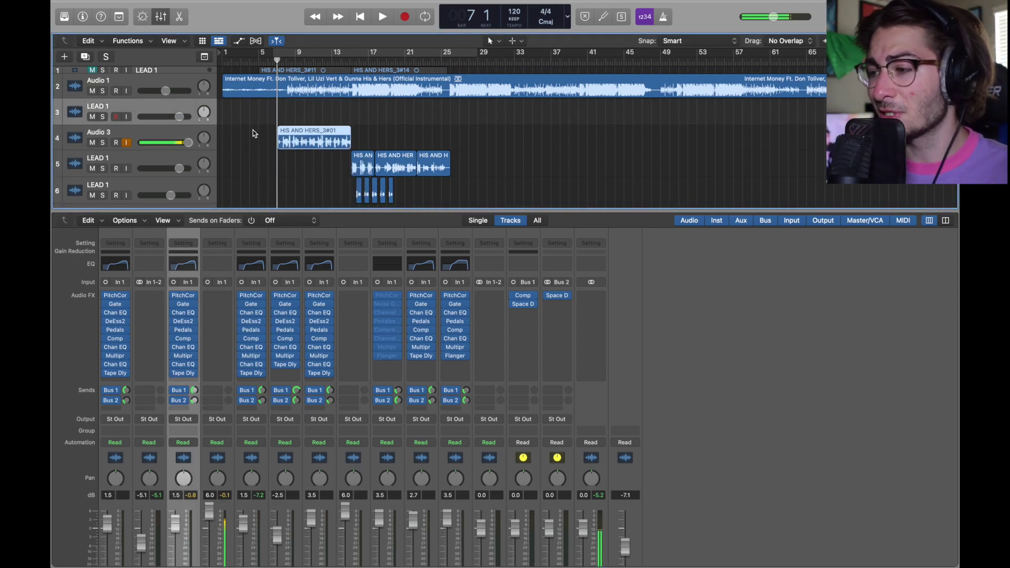
{"action": "left_click", "coordinate": [153, 134]}
{"action": "key", "text": "x"}
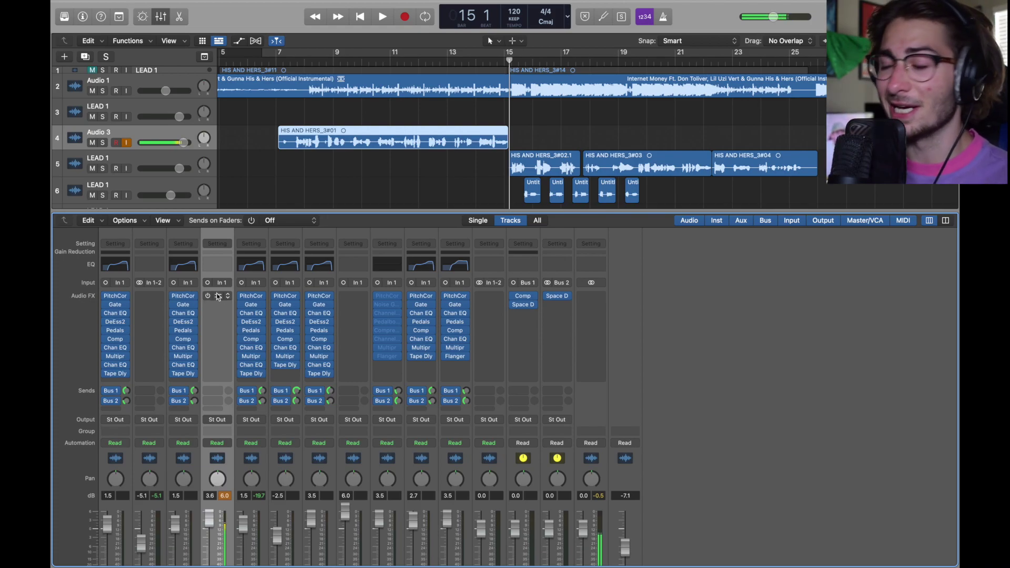
Insert Pitch Correction on Audio 3 with root A# and major scale
{"action": "left_click", "coordinate": [218, 297]}
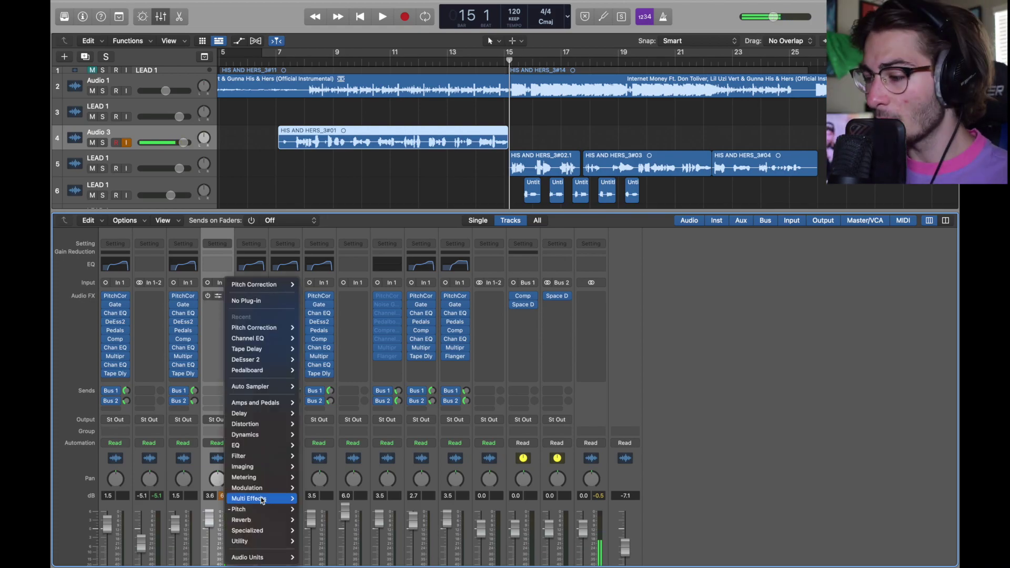
{"action": "mouse_move", "coordinate": [252, 509]}
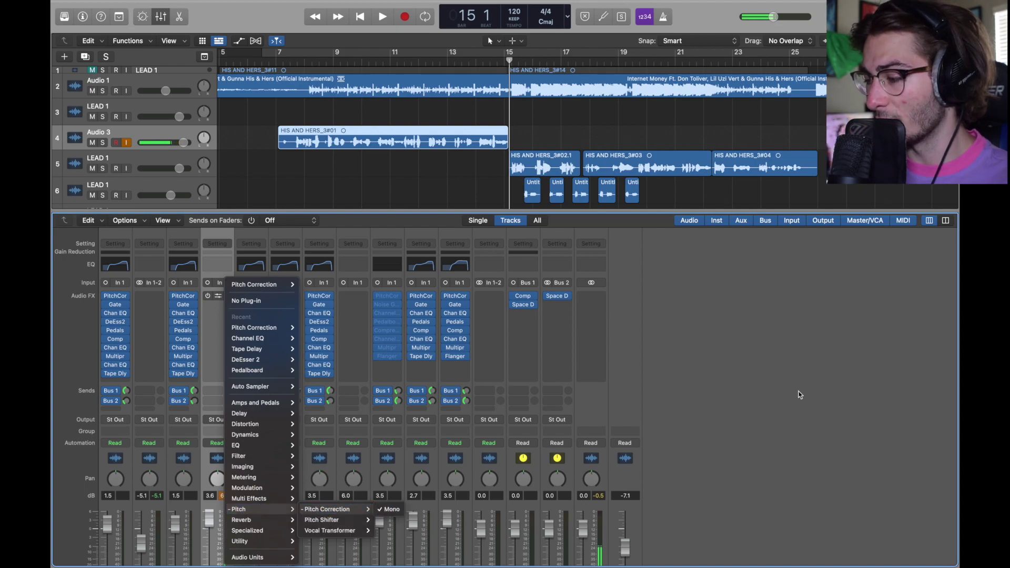
{"action": "left_click", "coordinate": [391, 509]}
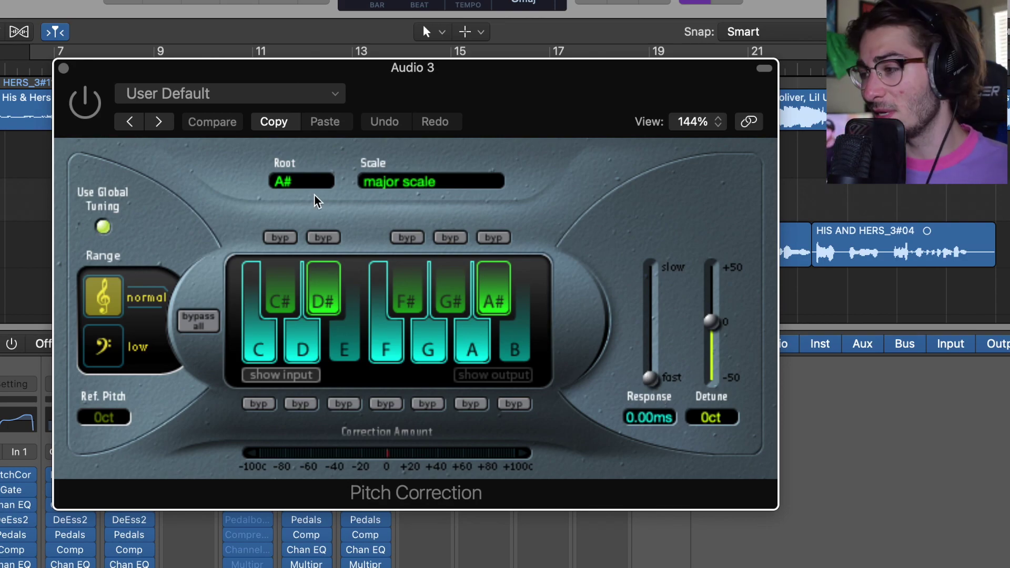
{"action": "left_click", "coordinate": [417, 182]}
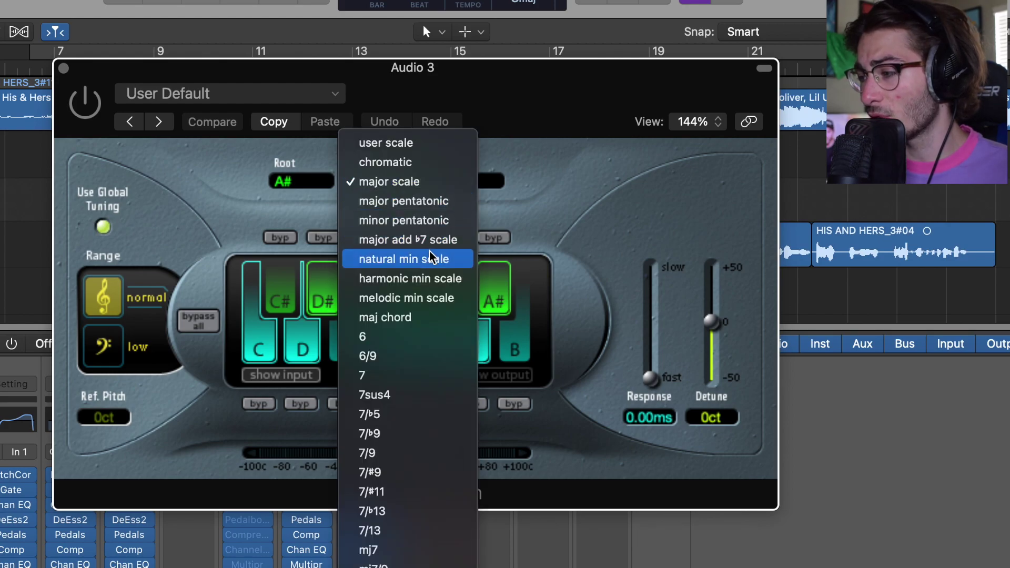
{"action": "left_click", "coordinate": [284, 178]}
{"action": "left_click", "coordinate": [284, 178]}
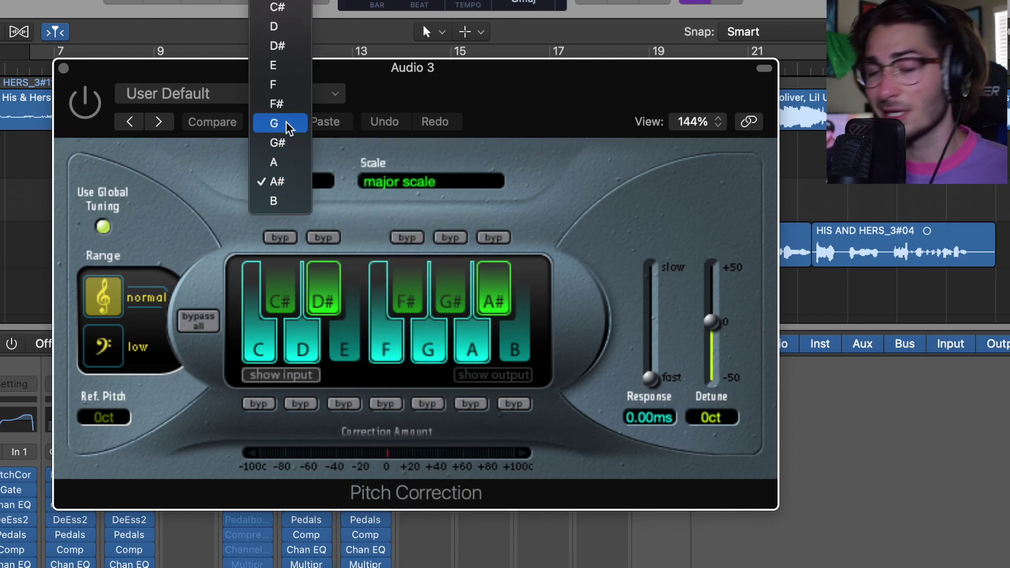
{"action": "left_click", "coordinate": [286, 125]}
{"action": "left_click", "coordinate": [63, 69]}
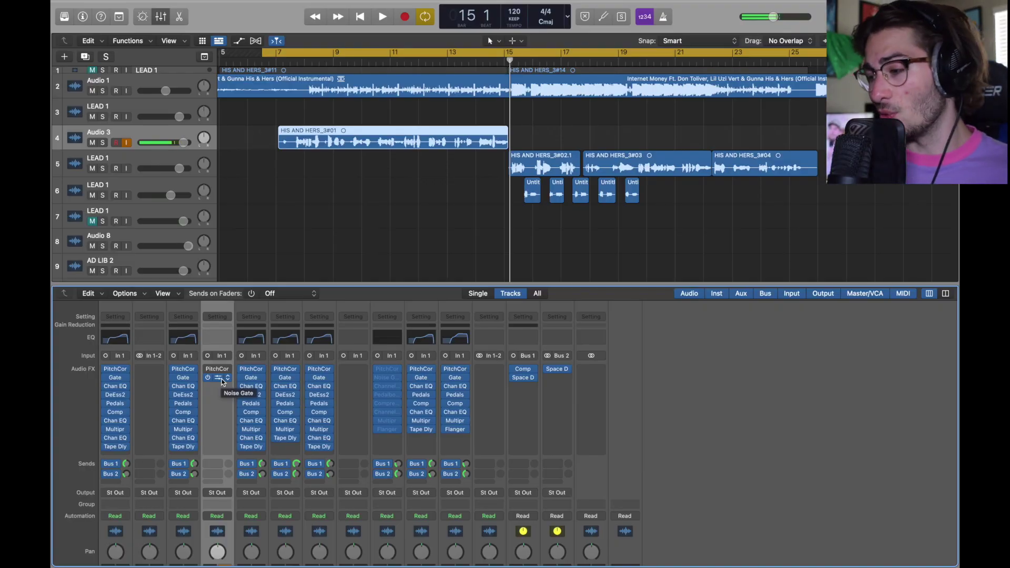
Add a Noise Gate after Pitch Correction, keeping its threshold at -35 dB
{"action": "left_click", "coordinate": [223, 379]}
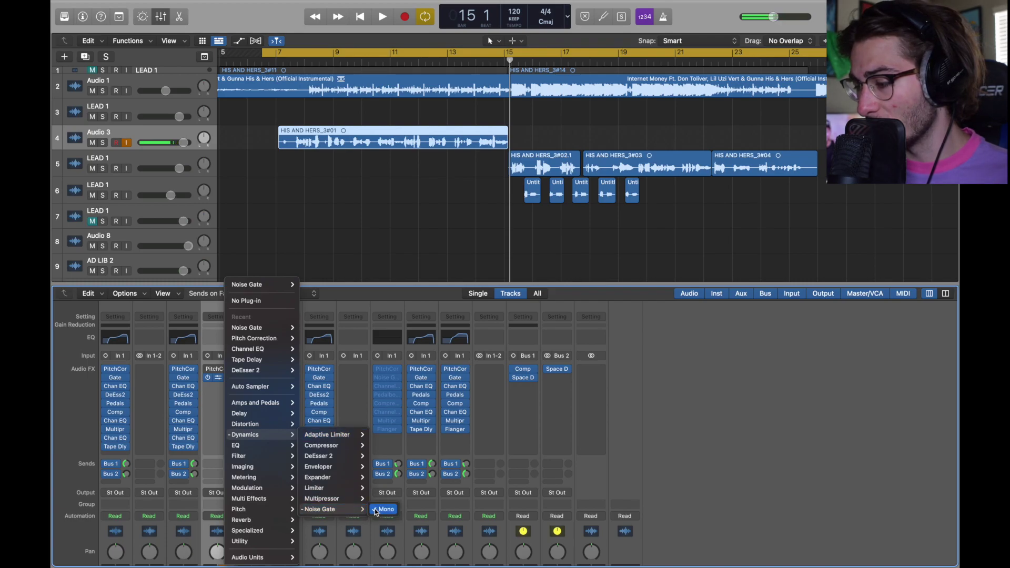
{"action": "left_click", "coordinate": [384, 509]}
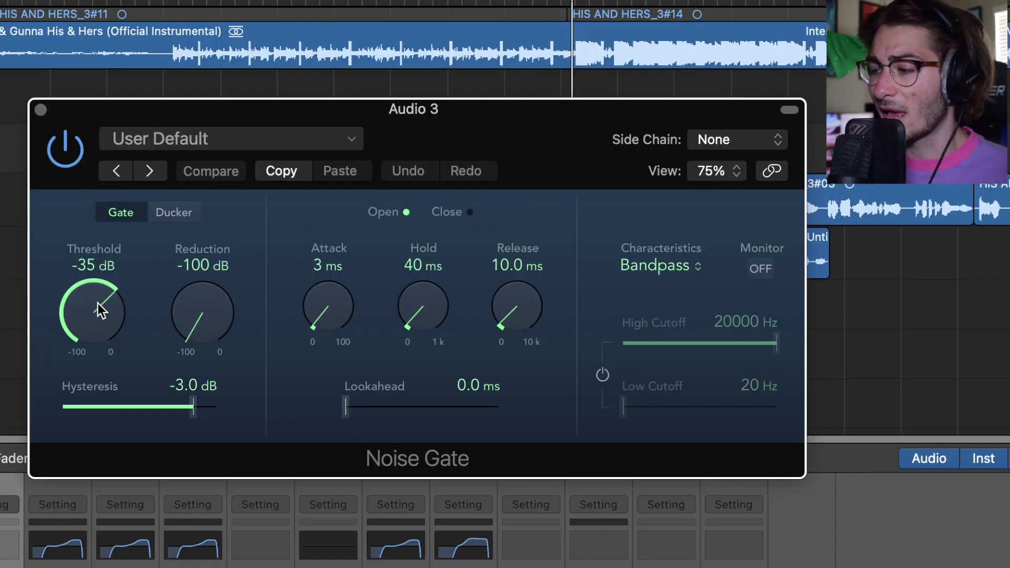
{"action": "left_click_drag", "start_coordinate": [100, 308], "coordinate": [60, 386]}
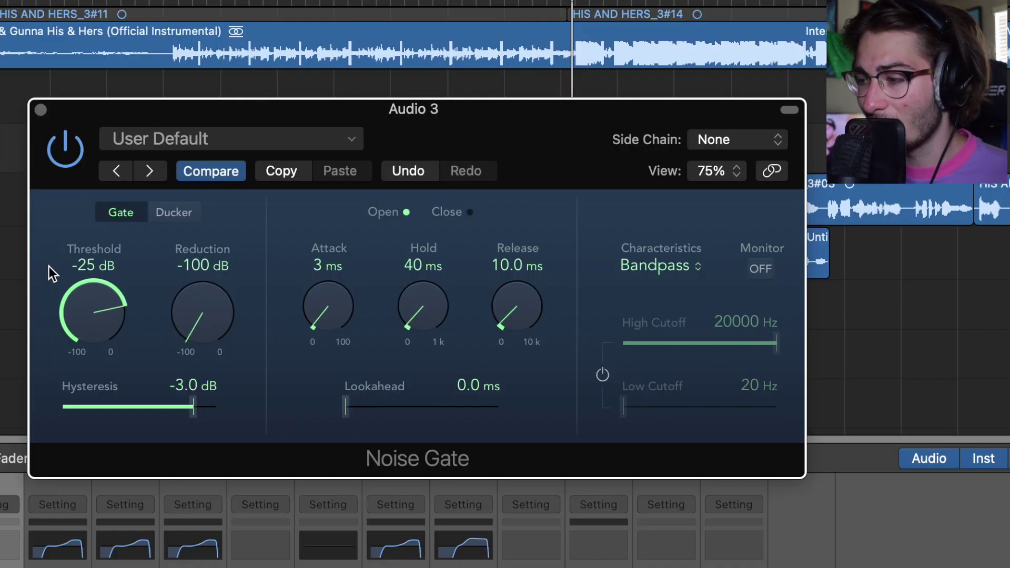
{"action": "key", "text": "super+z"}
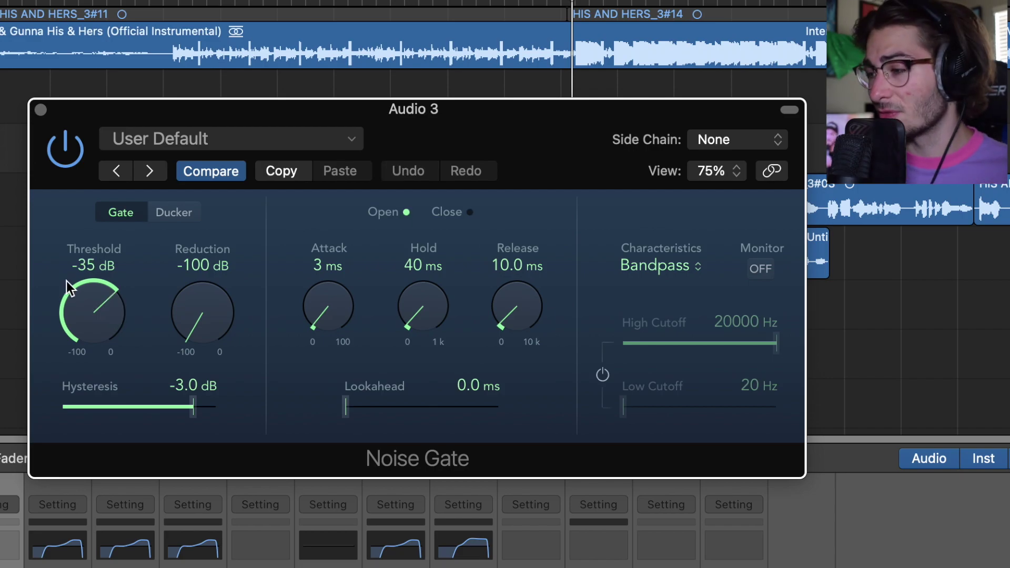
{"action": "left_click", "coordinate": [40, 110]}
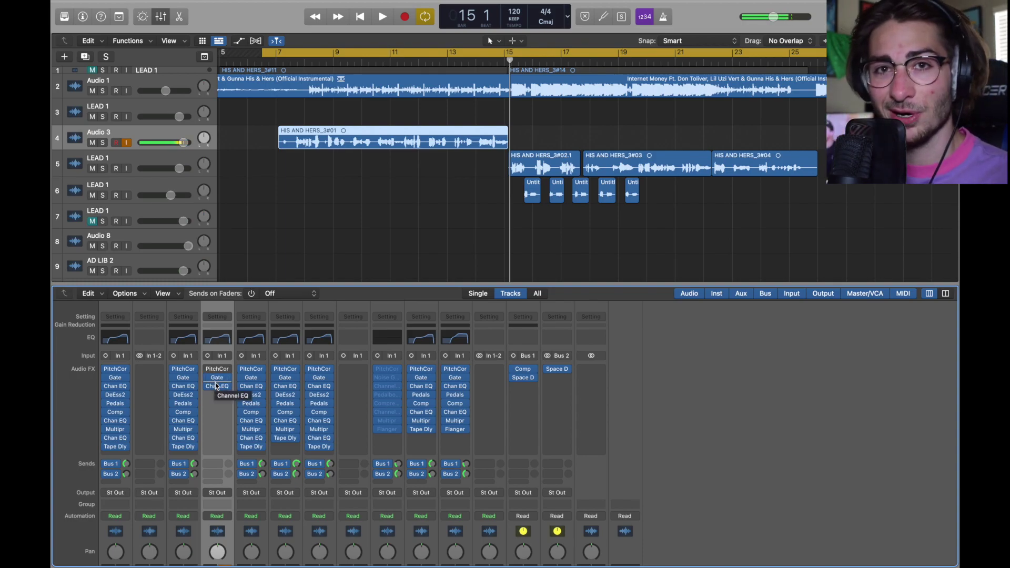
Insert a mono Channel EQ as Audio 3's third effect and move its window aside
{"action": "left_click", "coordinate": [217, 387]}
{"action": "mouse_move", "coordinate": [320, 445]}
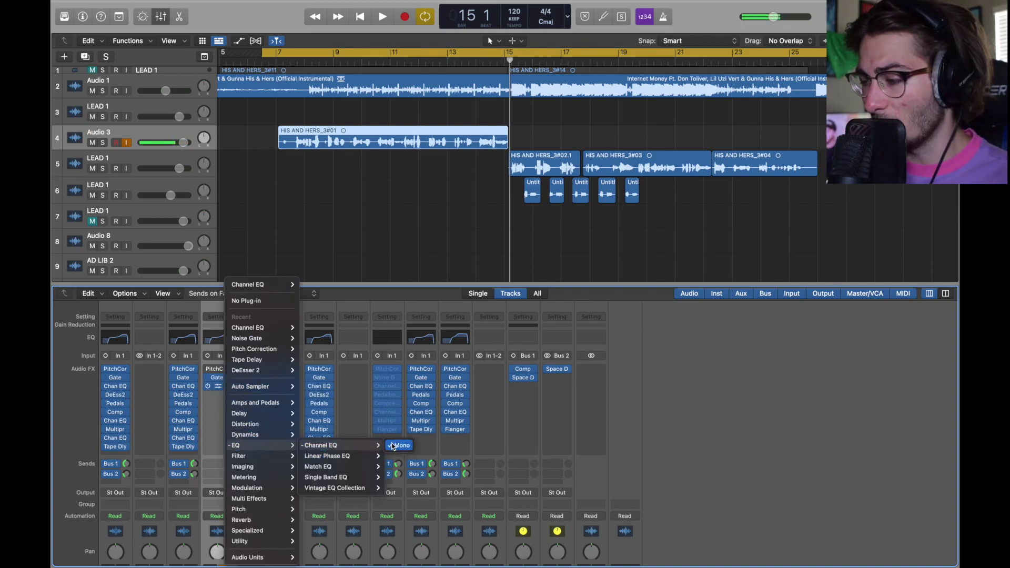
{"action": "left_click", "coordinate": [399, 446]}
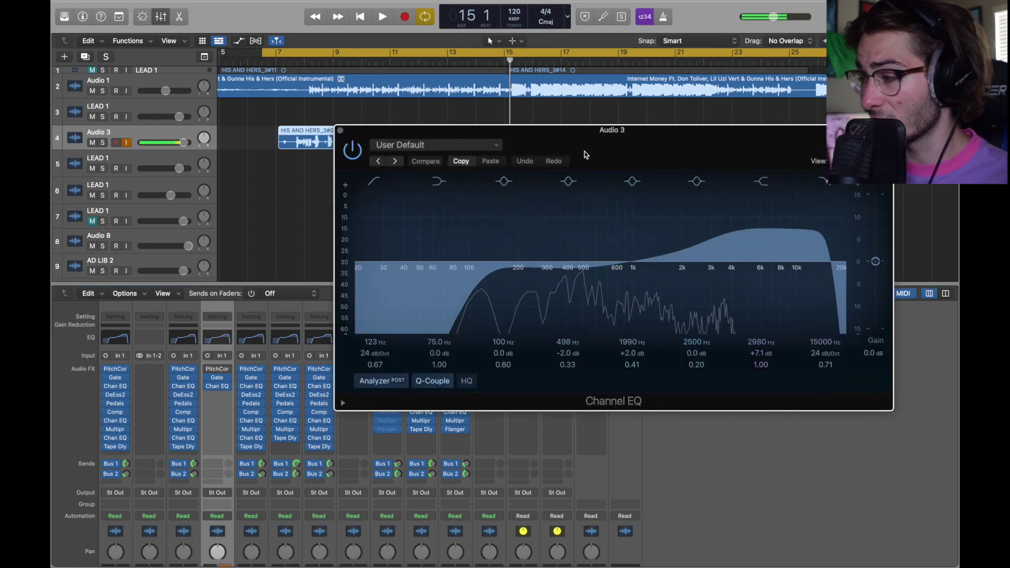
{"action": "mouse_move", "coordinate": [591, 140]}
{"action": "left_mouse_down"}
{"action": "mouse_move", "coordinate": [409, 120]}
{"action": "mouse_move", "coordinate": [400, 105]}
{"action": "mouse_move", "coordinate": [421, 119]}
{"action": "left_mouse_up"}
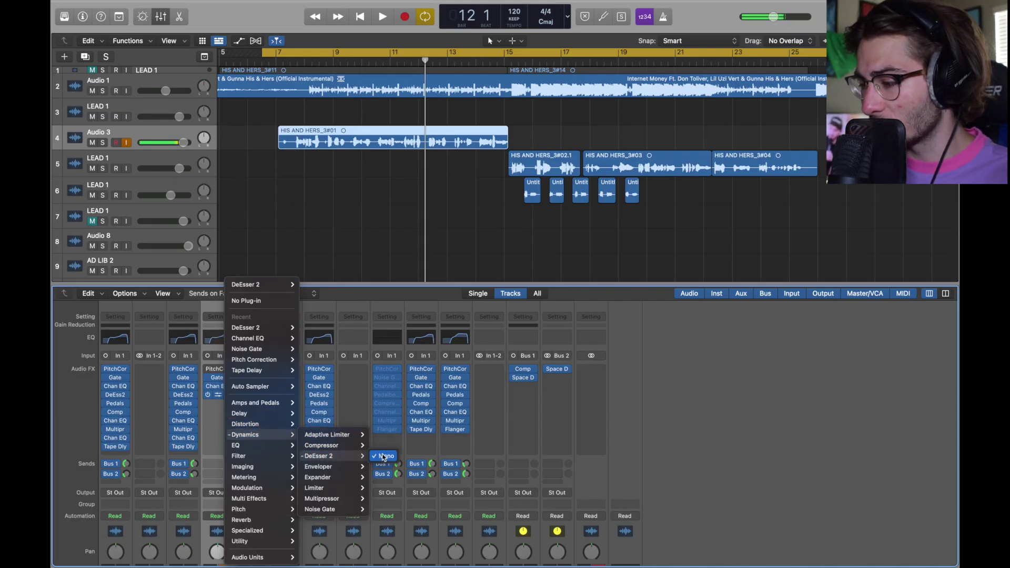
Insert a mono DeEsser 2 after the Channel EQ and move its window aside
{"action": "left_click", "coordinate": [384, 457]}
{"action": "left_click_drag", "start_coordinate": [536, 131], "coordinate": [465, 99]}
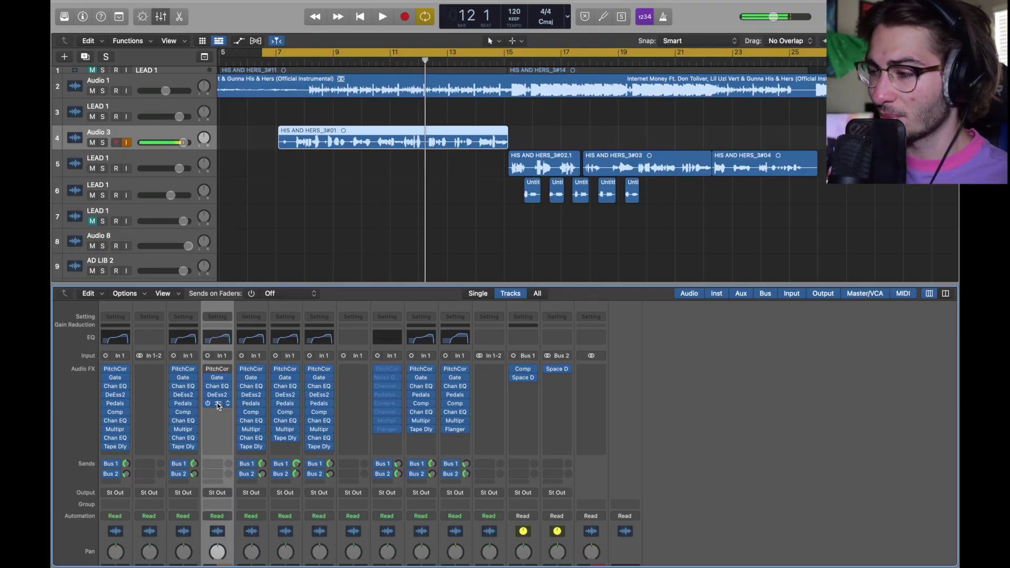
Add a mono Pedalboard after DeEsser 2, adjusting its Squash and Graphic EQ pedals
{"action": "left_click", "coordinate": [219, 406]}
{"action": "mouse_move", "coordinate": [321, 424]}
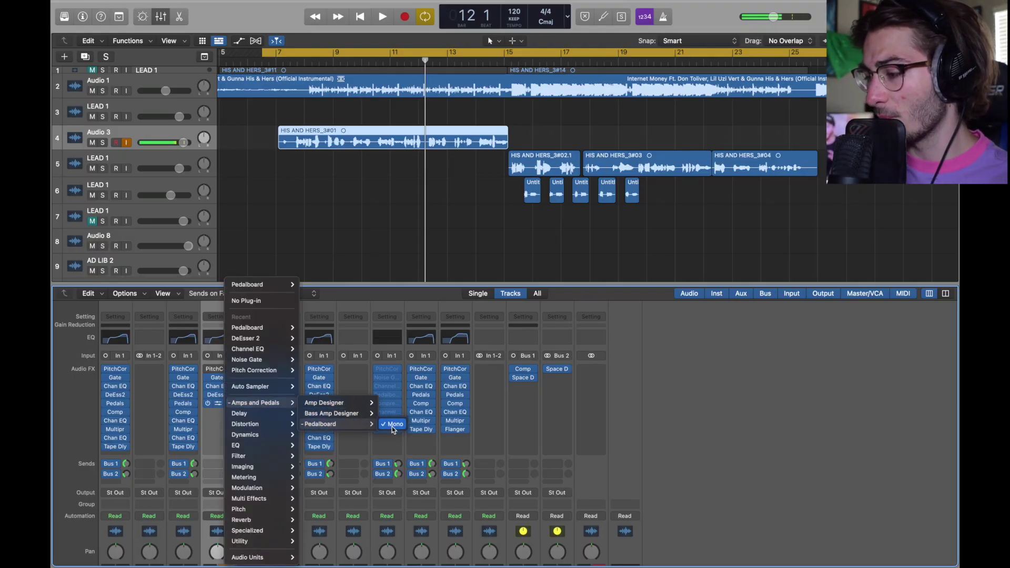
{"action": "left_click", "coordinate": [392, 427]}
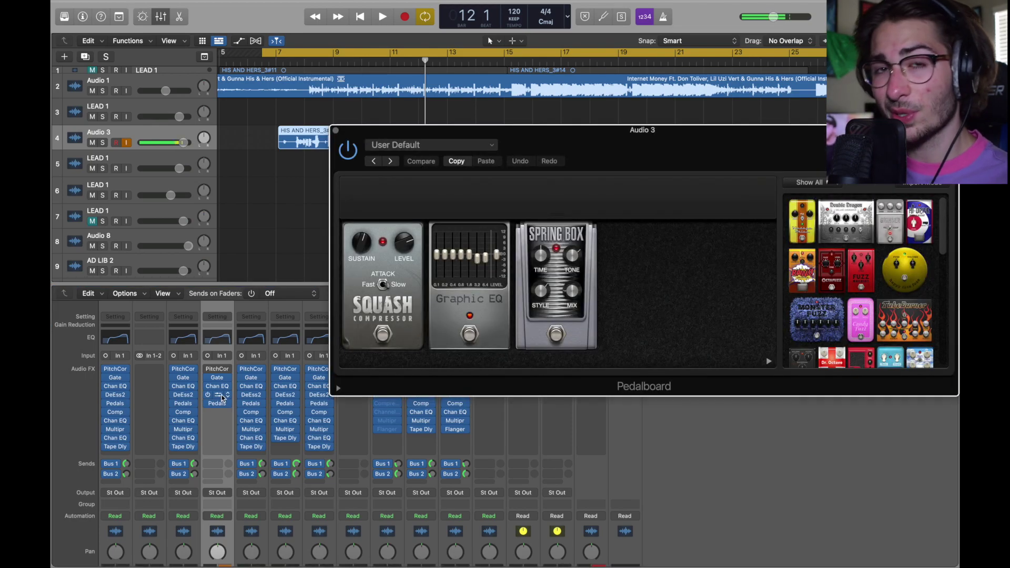
{"action": "left_click_drag", "start_coordinate": [627, 141], "coordinate": [424, 90]}
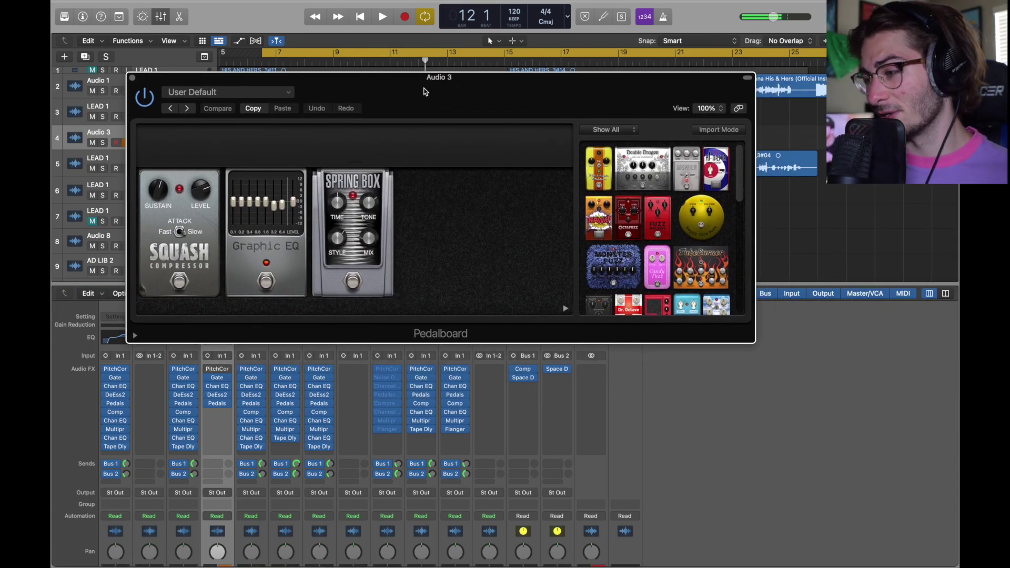
{"action": "scroll", "coordinate": [649, 296], "scroll_direction": "down", "scroll_amount": 5}
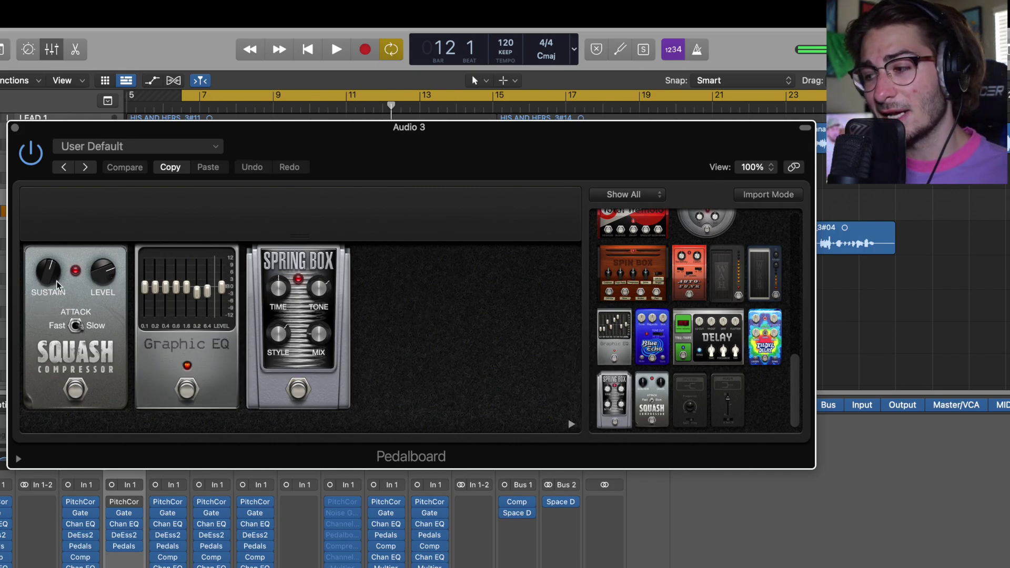
{"action": "left_click_drag", "start_coordinate": [102, 273], "coordinate": [101, 276]}
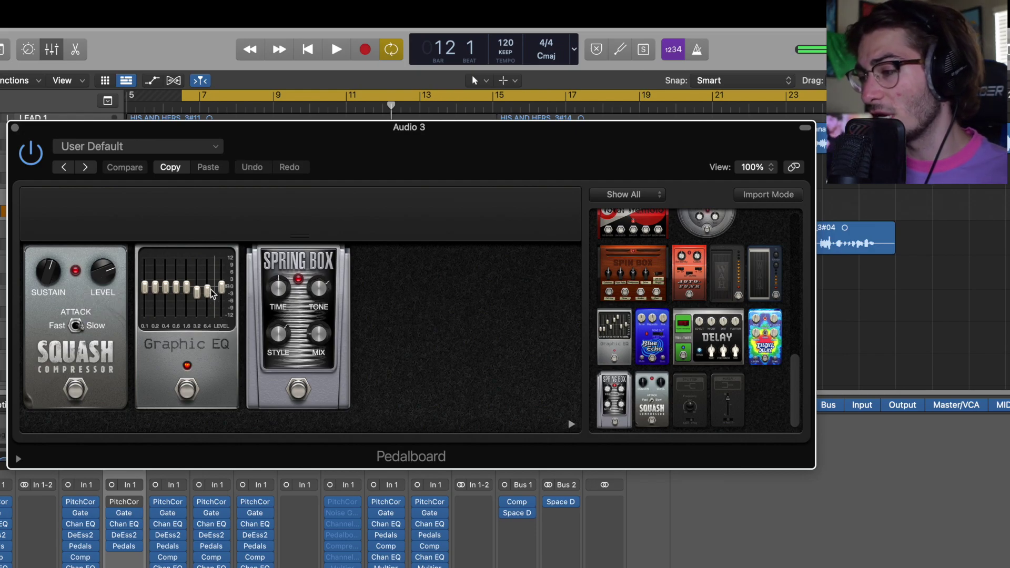
{"action": "mouse_move", "coordinate": [207, 292]}
{"action": "left_click_drag", "start_coordinate": [197, 291], "coordinate": [198, 294]}
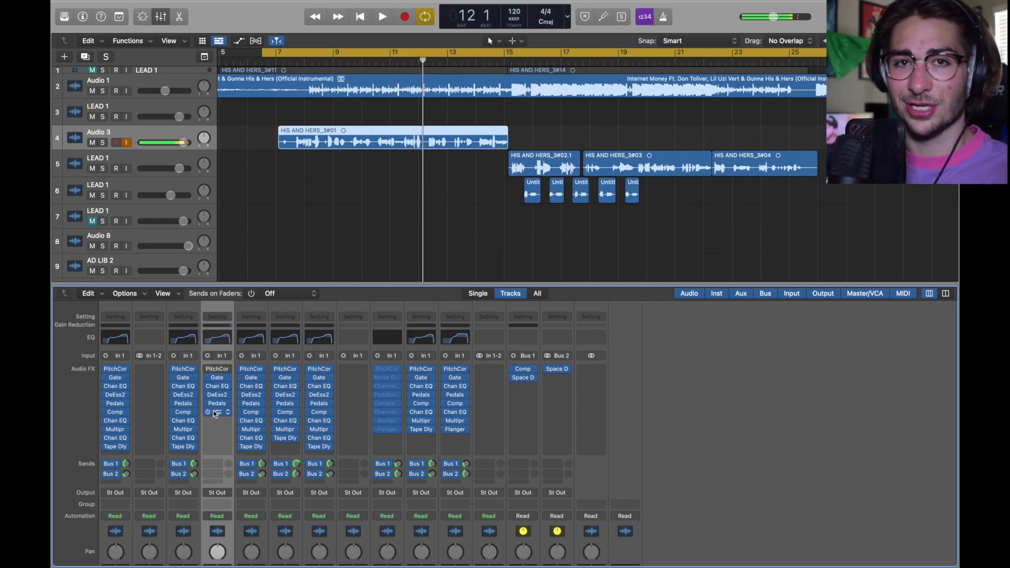
Insert a mono Compressor after the Pedalboard, review its settings, and close it
{"action": "left_click", "coordinate": [214, 413]}
{"action": "mouse_move", "coordinate": [246, 435]}
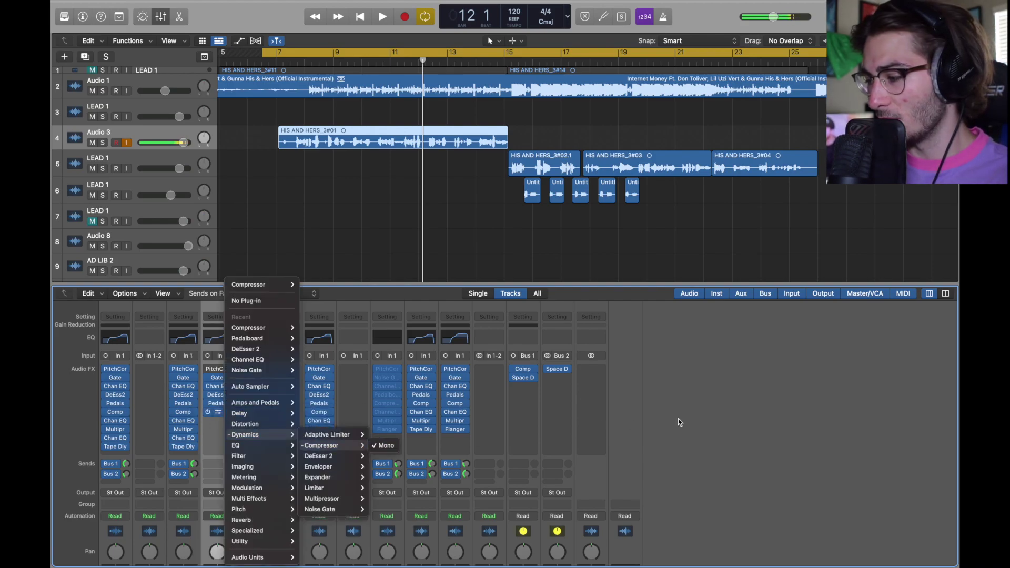
{"action": "key", "text": "Return"}
{"action": "left_click_drag", "start_coordinate": [552, 146], "coordinate": [456, 76]}
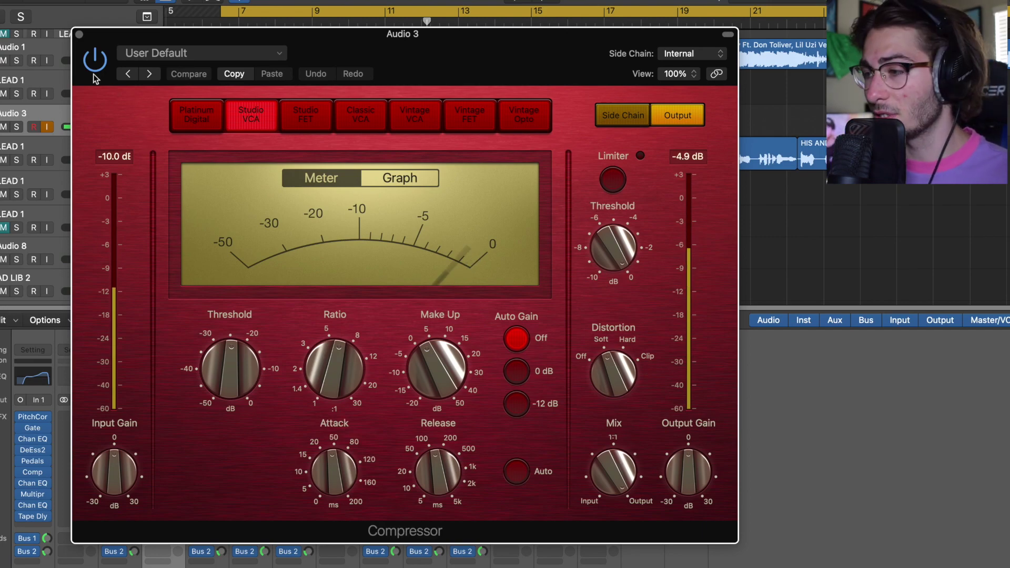
{"action": "left_click", "coordinate": [79, 34]}
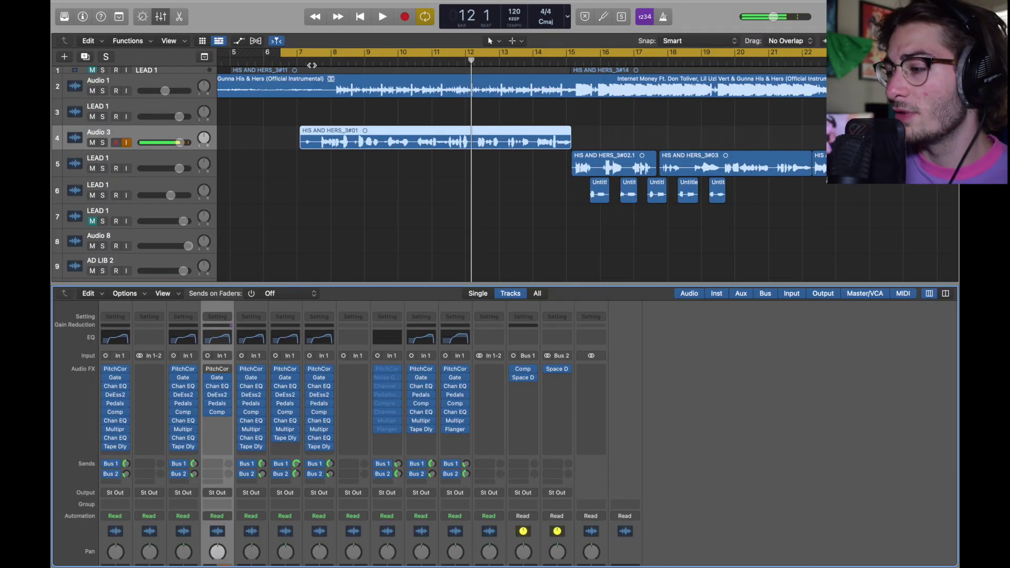
{"action": "scroll", "coordinate": [343, 132], "scroll_direction": "up", "scroll_amount": 5}
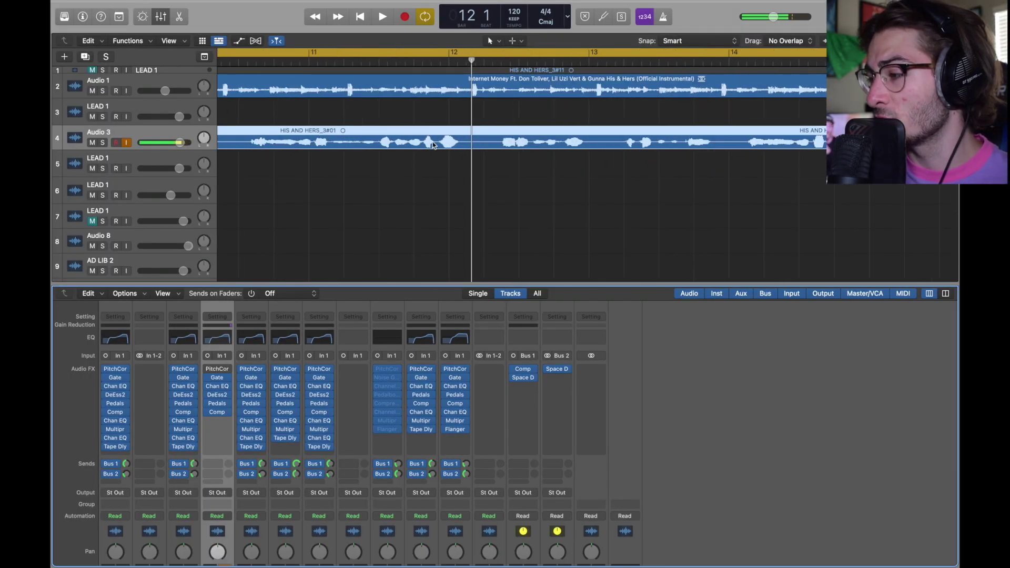
{"action": "scroll", "coordinate": [452, 146], "scroll_direction": "down", "scroll_amount": 5}
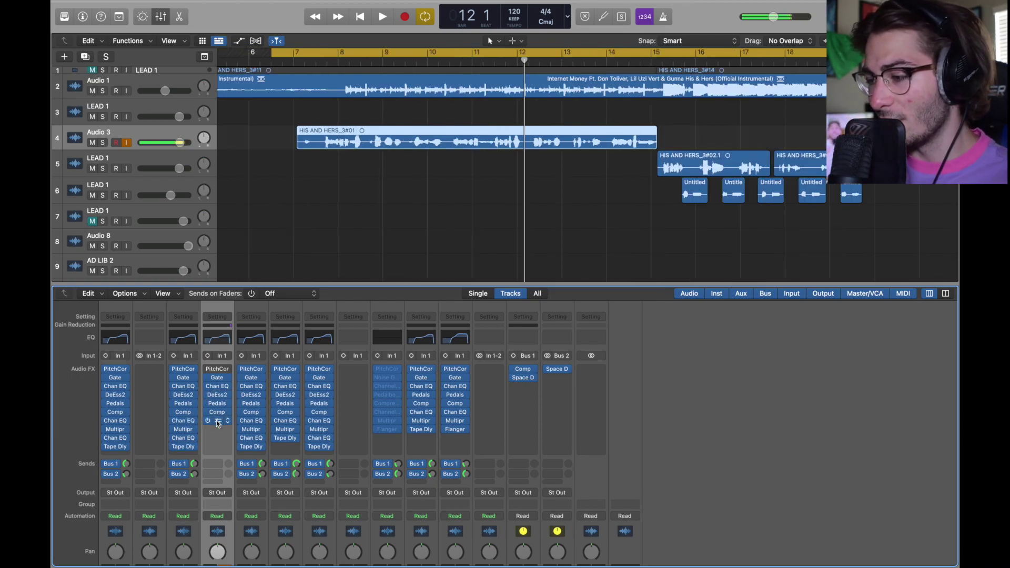
Add a second Channel EQ after the Compressor and compare it with previous settings
{"action": "left_click", "coordinate": [218, 422]}
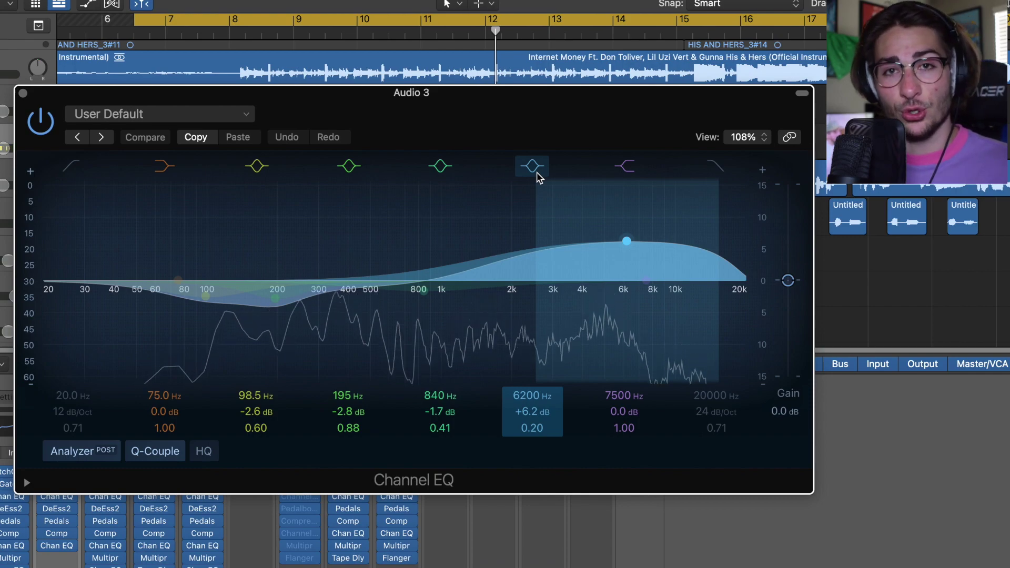
{"action": "key", "text": "ctrl+alt+c"}
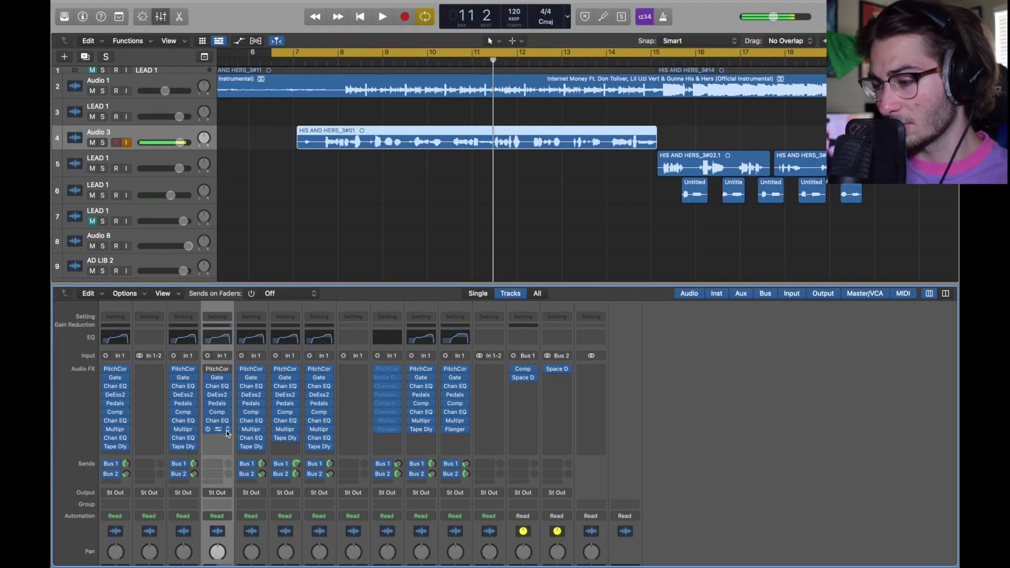
Insert a mono Multipressor and set its crossover frequencies, the top one at 5000 Hz
{"action": "left_click", "coordinate": [227, 433]}
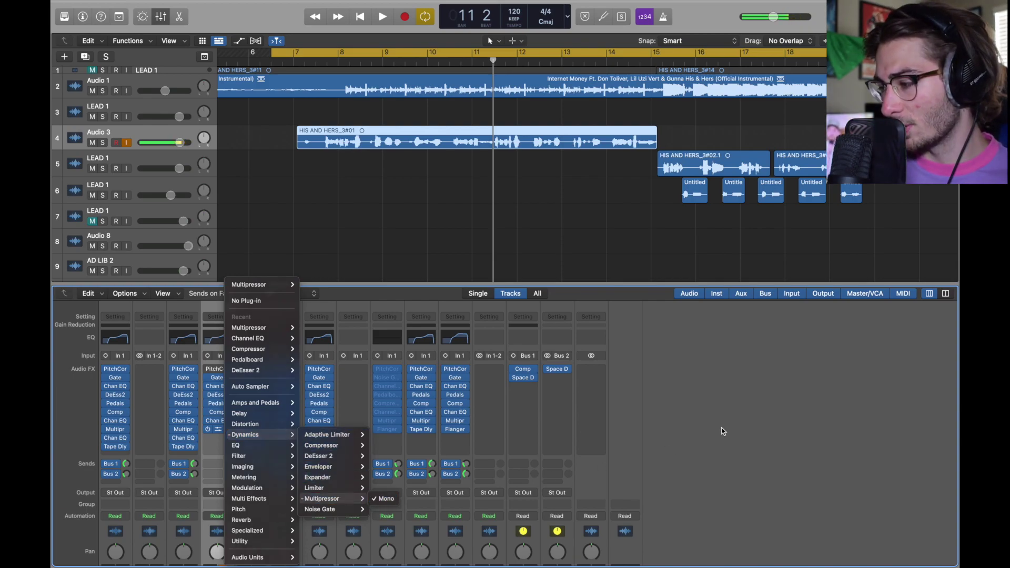
{"action": "key", "text": "Escape"}
{"action": "double_click", "coordinate": [285, 411]}
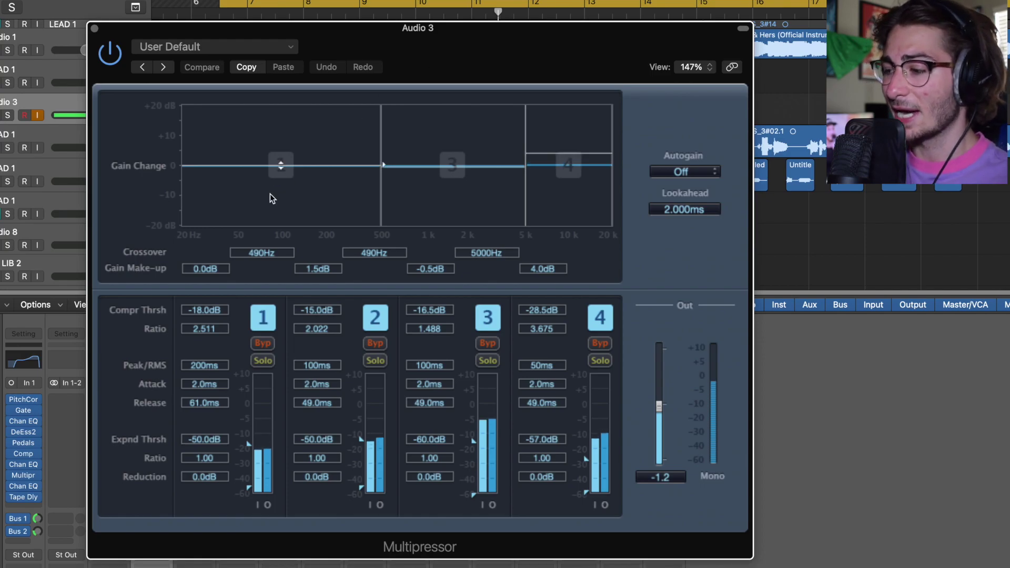
{"action": "left_click", "coordinate": [262, 254]}
{"action": "left_click", "coordinate": [373, 252]}
{"action": "double_click", "coordinate": [487, 253]}
{"action": "key", "text": "Return"}
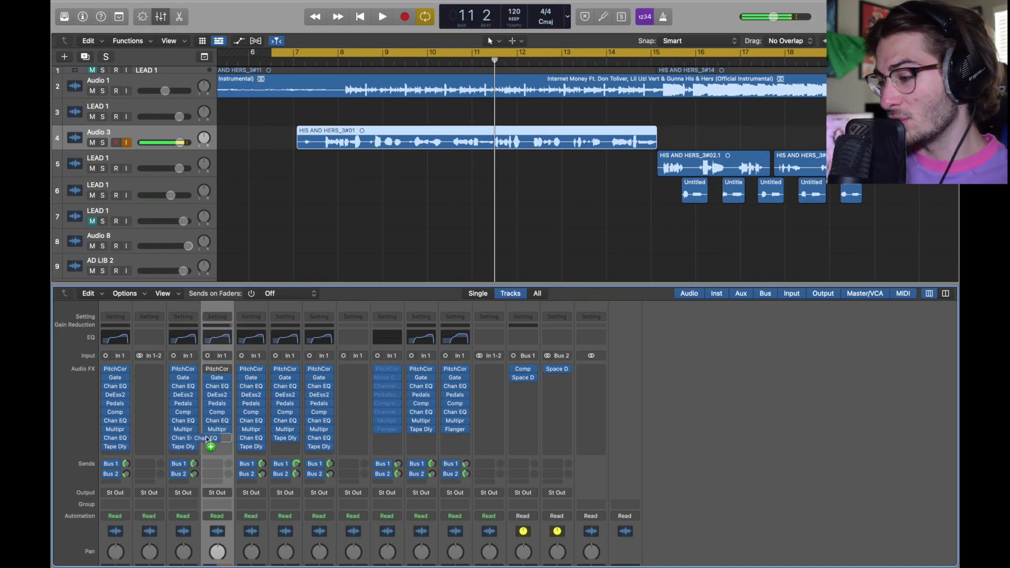
Add a mono Channel EQ after the Multipressor with a +2.3 dB boost at 298 Hz
{"action": "left_click", "coordinate": [226, 438]}
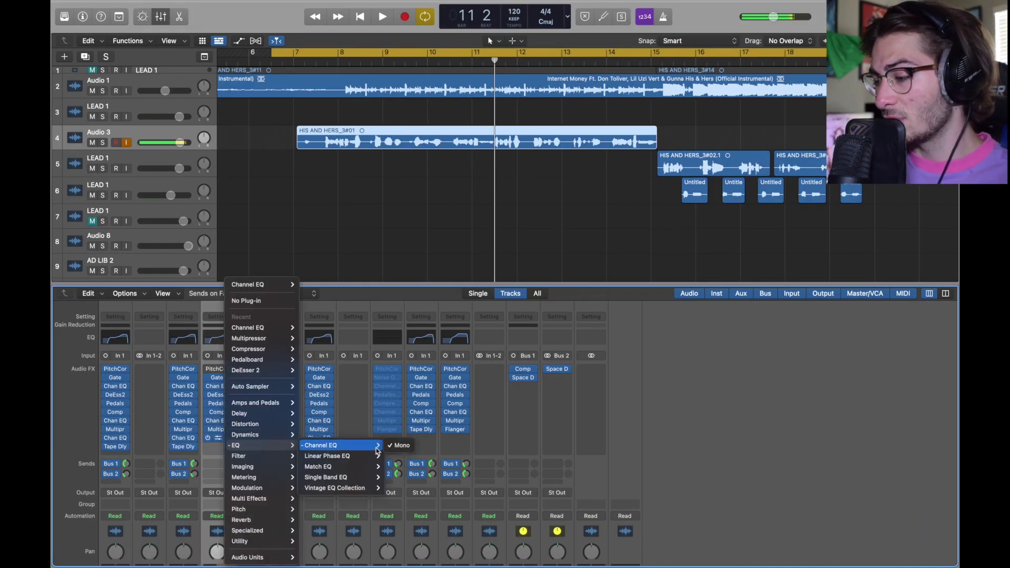
{"action": "left_click", "coordinate": [158, 424]}
{"action": "left_click_drag", "start_coordinate": [497, 83], "coordinate": [512, 107]}
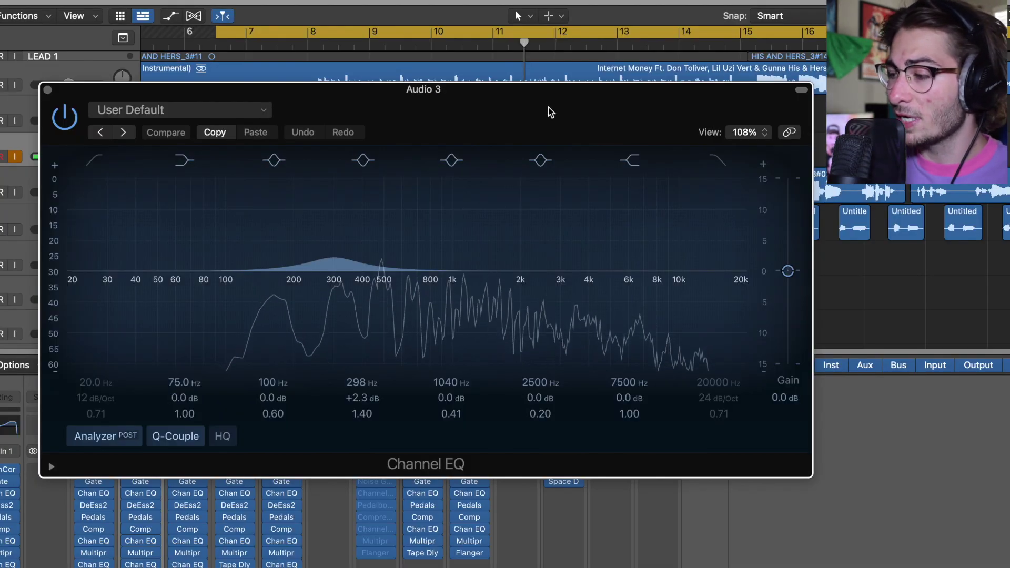
{"action": "left_click_drag", "start_coordinate": [550, 112], "coordinate": [540, 125]}
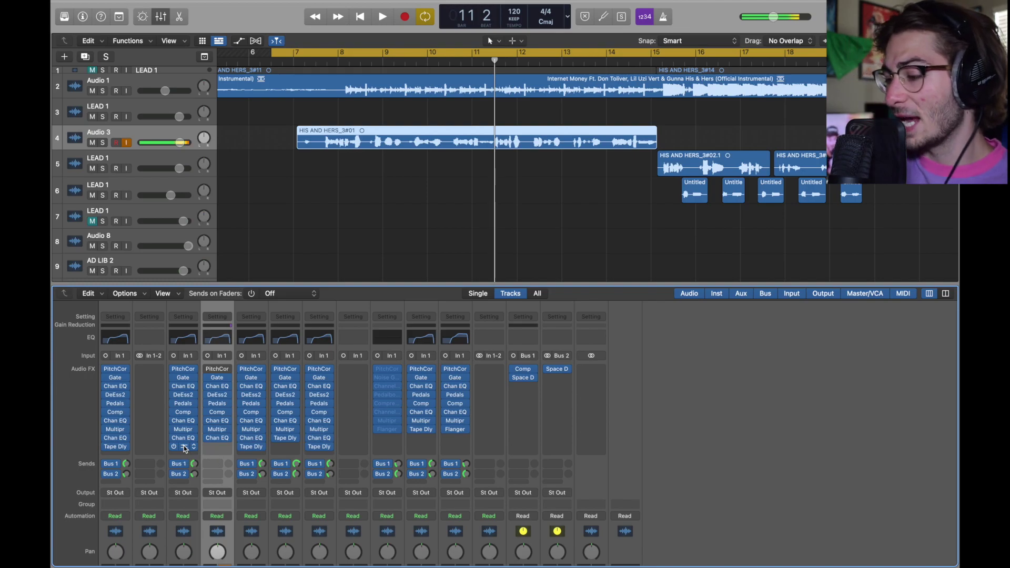
{"action": "mouse_move", "coordinate": [183, 447]}
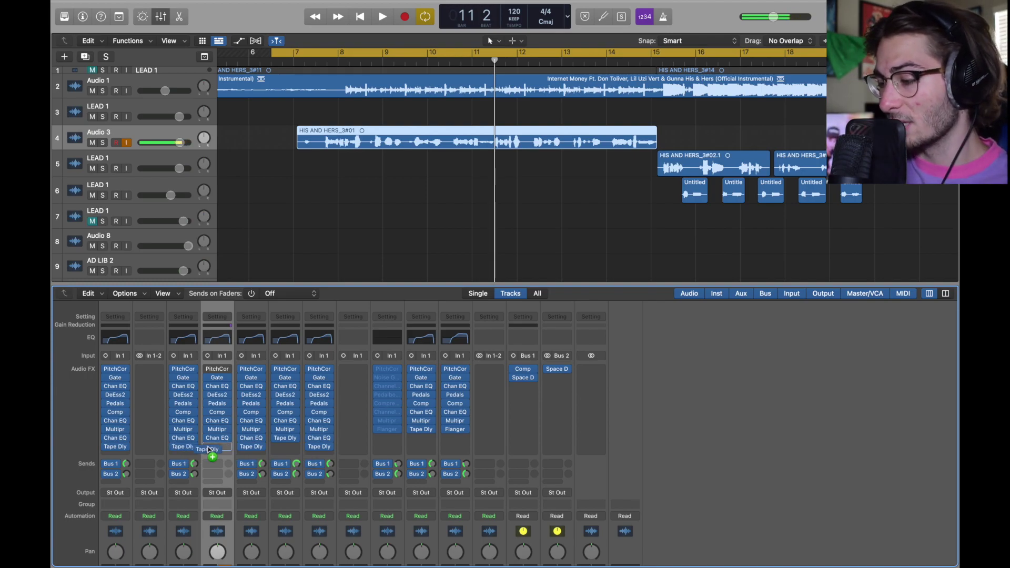
Insert a Tape Delay after the second Channel EQ, set to 13% wet, and change its delay time
{"action": "left_click", "coordinate": [210, 451]}
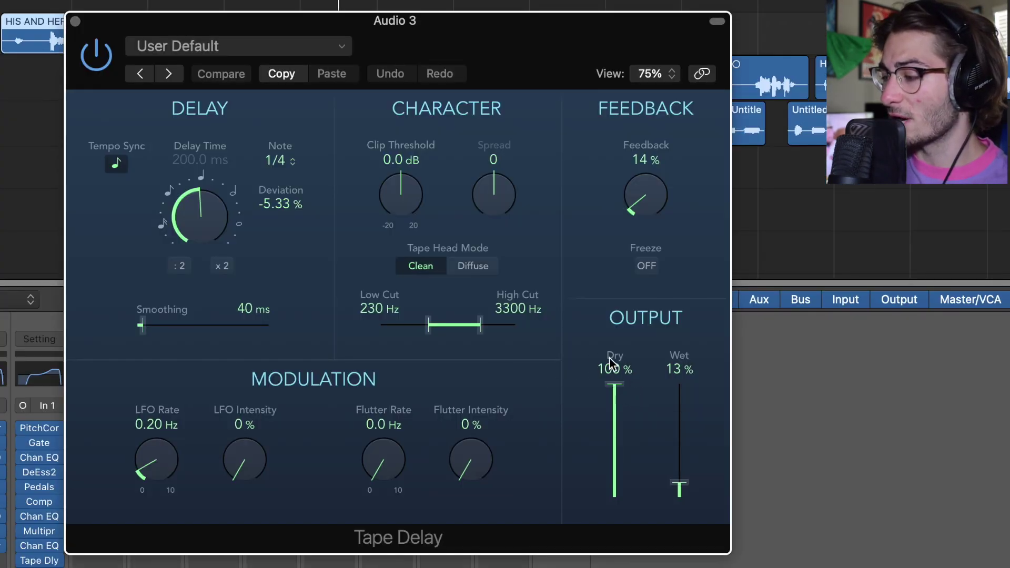
{"action": "mouse_move", "coordinate": [615, 385]}
{"action": "left_mouse_down"}
{"action": "mouse_move", "coordinate": [604, 525]}
{"action": "mouse_move", "coordinate": [615, 385]}
{"action": "left_mouse_up"}
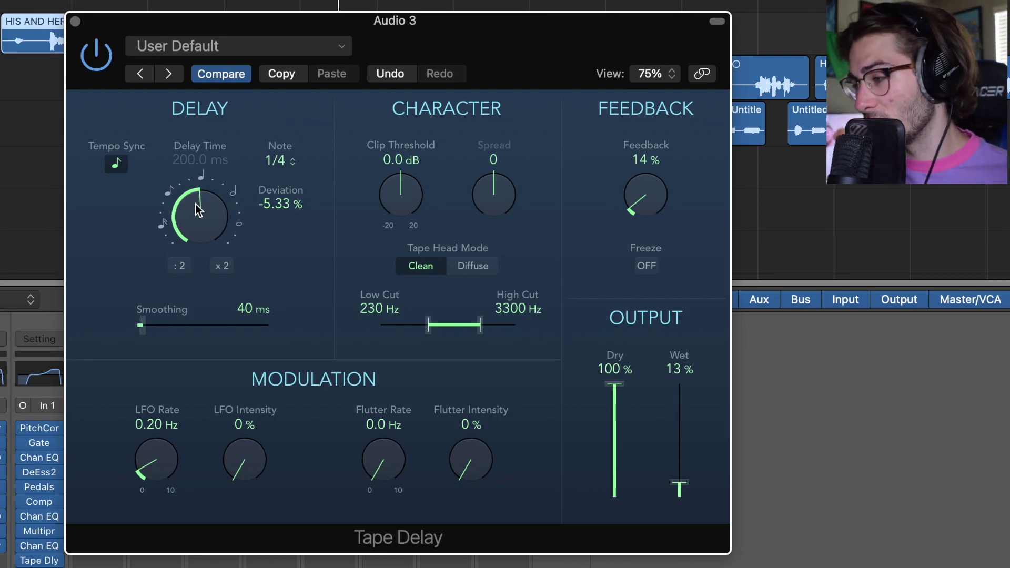
{"action": "left_click_drag", "start_coordinate": [197, 208], "coordinate": [186, 304]}
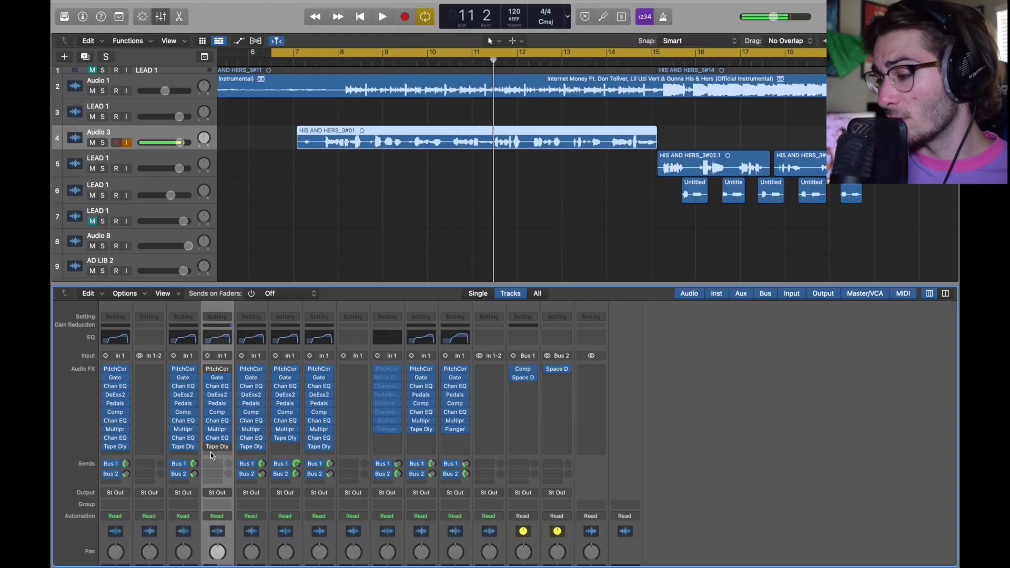
Send the vocal to Bus 1 and put a Compressor (about 3.6:1, 190 ms release) on Aux 1
{"action": "left_click", "coordinate": [213, 461]}
{"action": "mouse_move", "coordinate": [236, 479]}
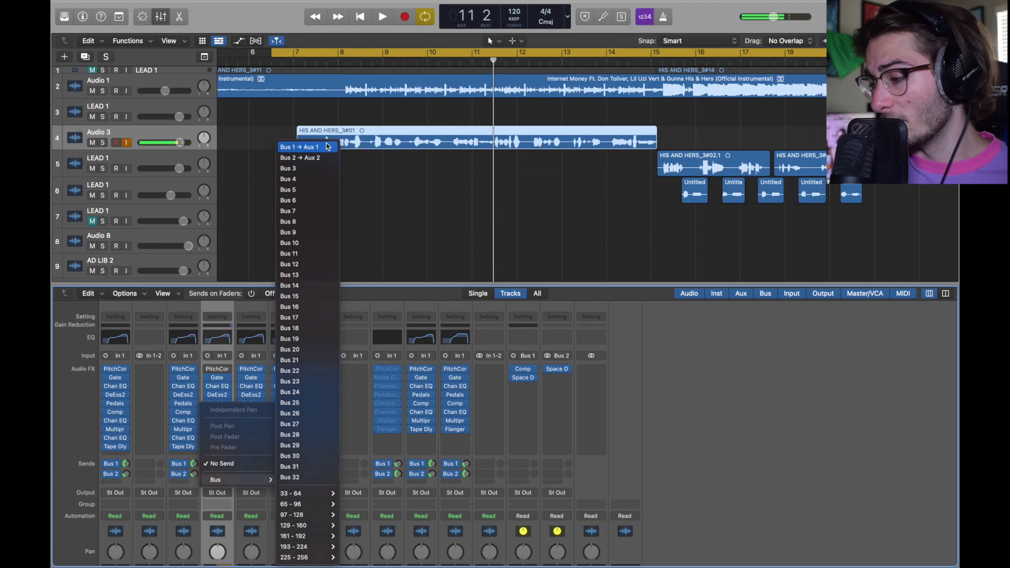
{"action": "left_click", "coordinate": [327, 147]}
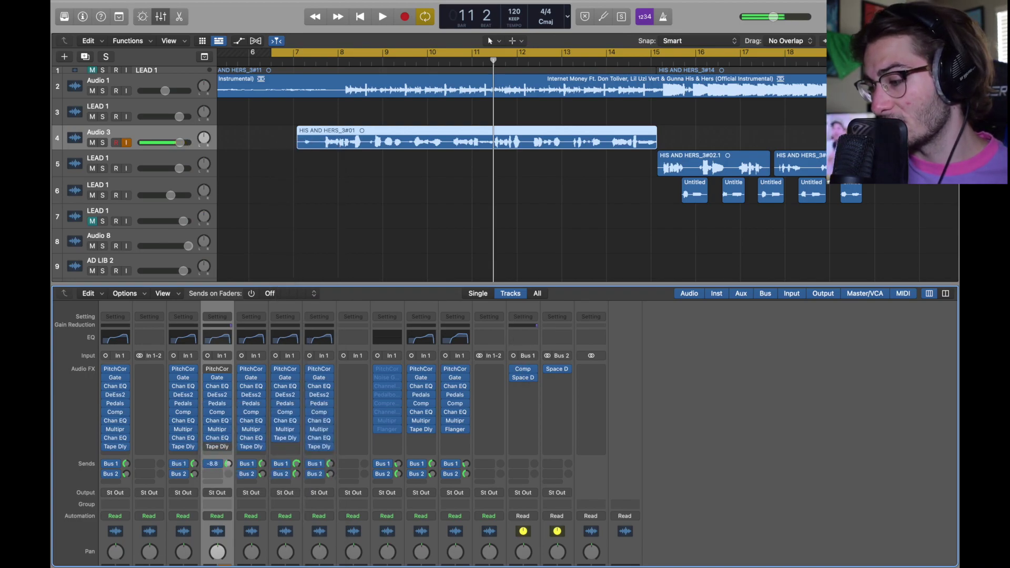
{"action": "left_click", "coordinate": [534, 373]}
{"action": "mouse_move", "coordinate": [552, 445]}
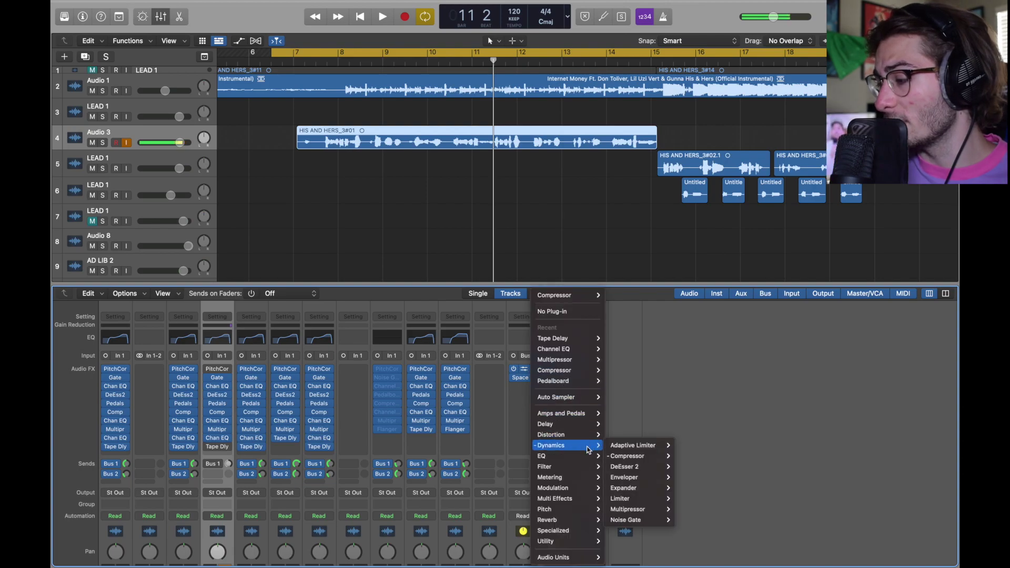
{"action": "left_click", "coordinate": [687, 456]}
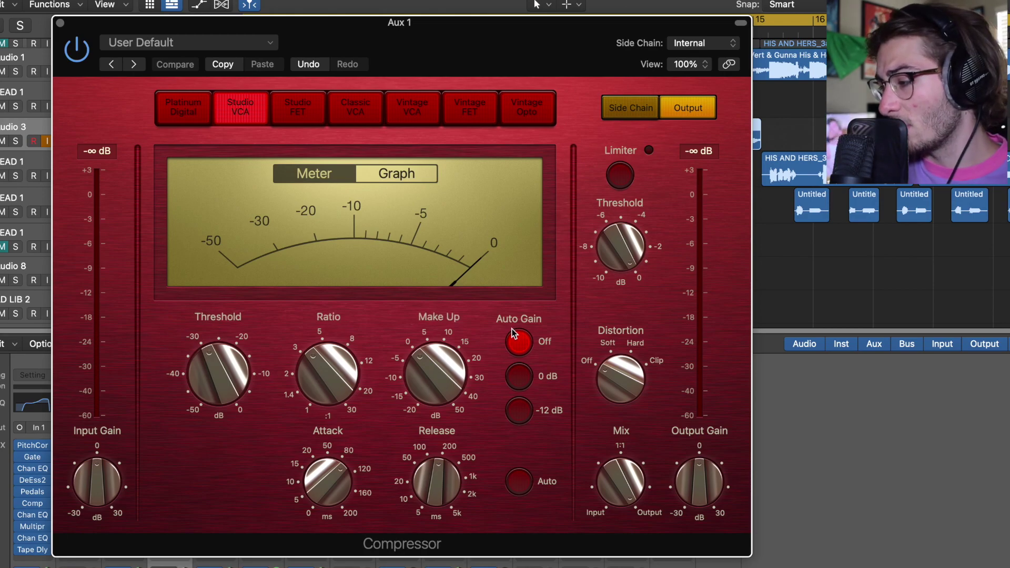
{"action": "mouse_move", "coordinate": [437, 479]}
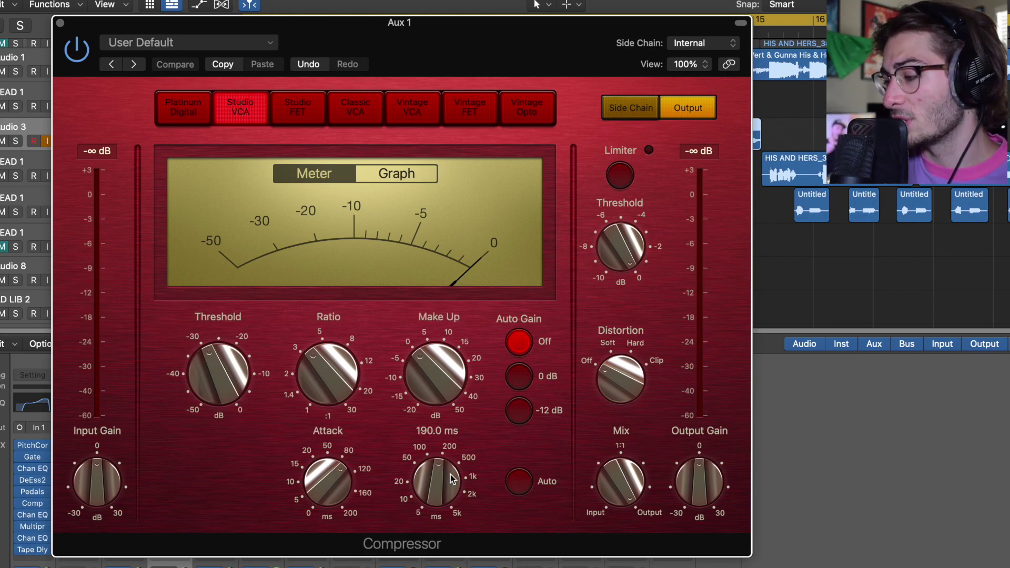
{"action": "left_click", "coordinate": [60, 23]}
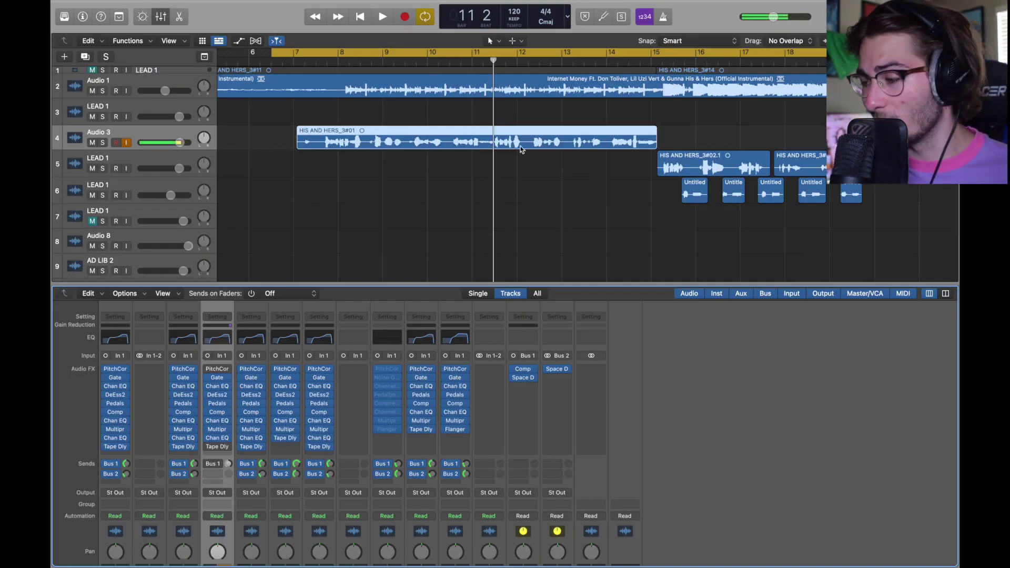
Add a Mono->Stereo Space Designer with the 2.6s Vocal Plate to Aux 1, checking its Output EQ
{"action": "mouse_move", "coordinate": [524, 377]}
{"action": "left_click", "coordinate": [535, 379]}
{"action": "mouse_move", "coordinate": [632, 552]}
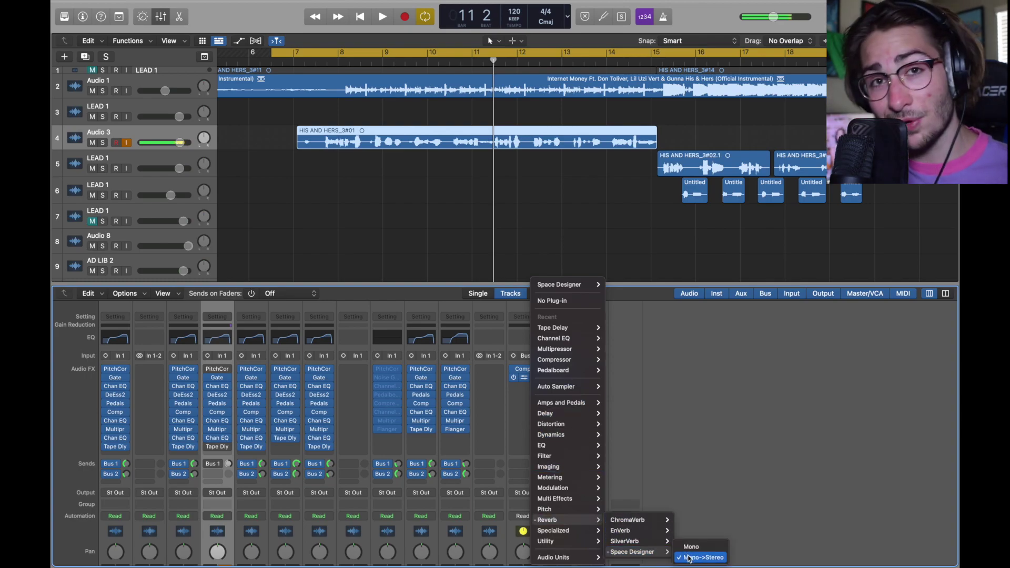
{"action": "left_click", "coordinate": [701, 557]}
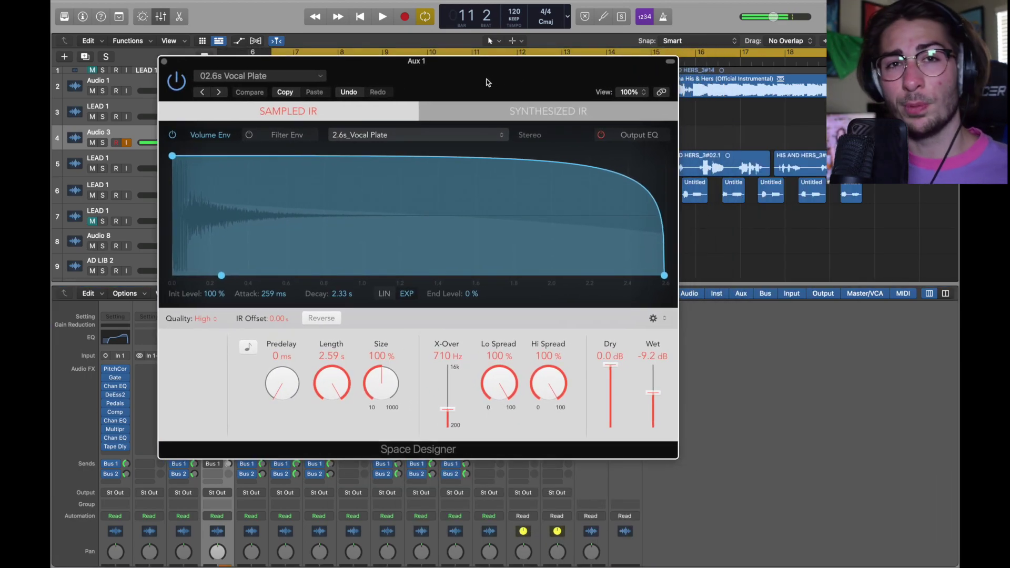
{"action": "left_click", "coordinate": [261, 76]}
{"action": "mouse_move", "coordinate": [227, 285]}
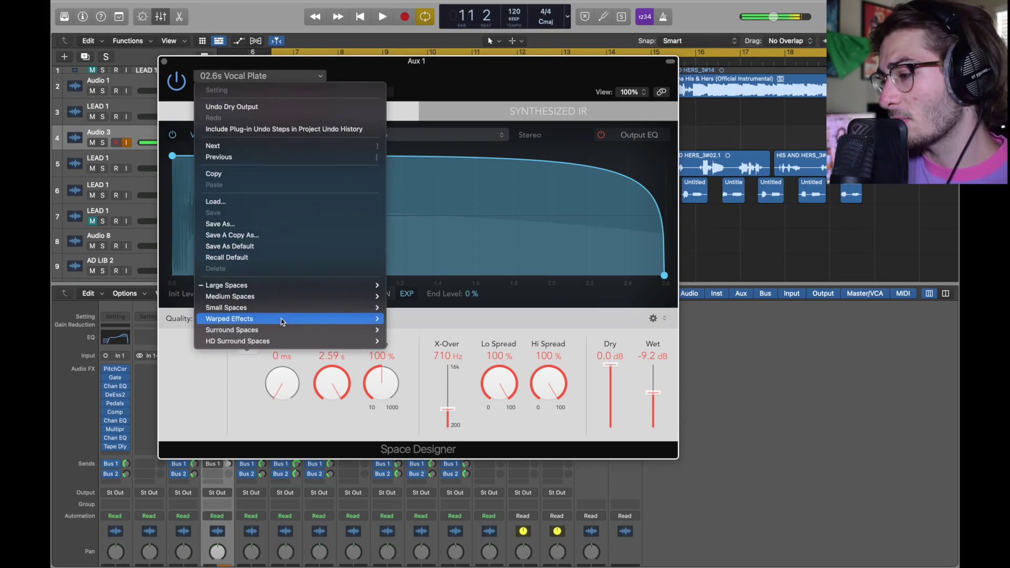
{"action": "mouse_move", "coordinate": [410, 307]}
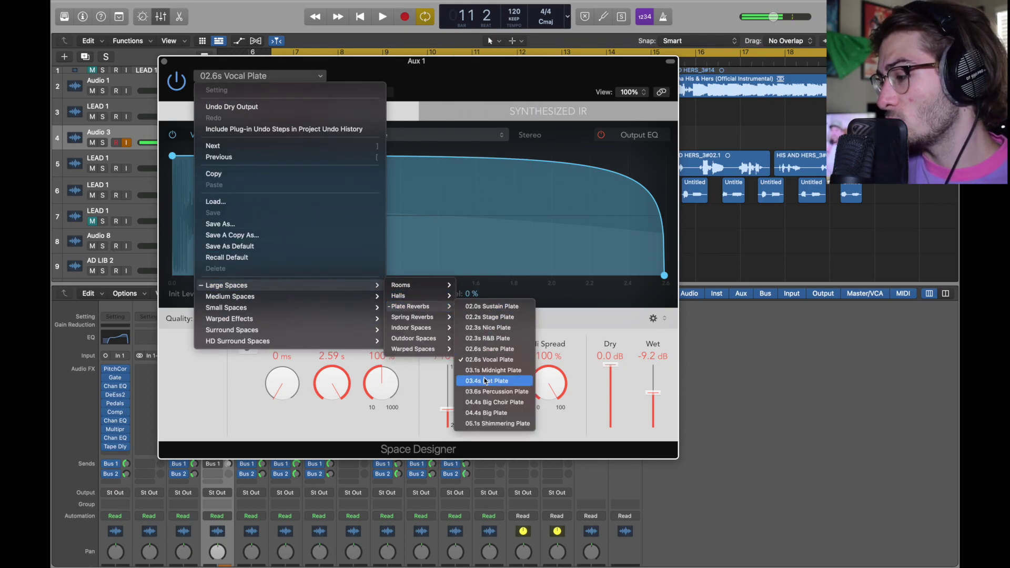
{"action": "left_click", "coordinate": [580, 344]}
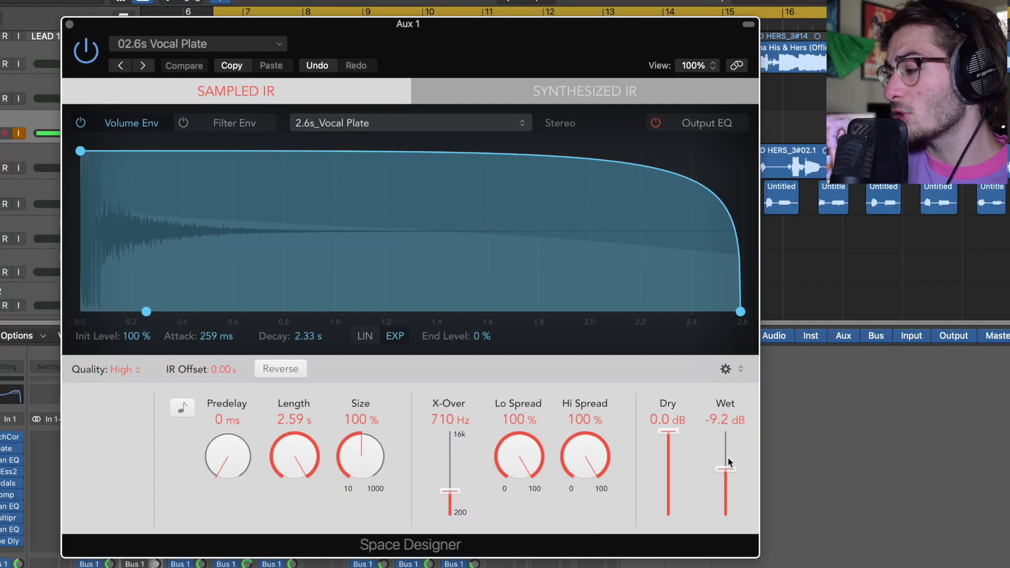
{"action": "left_click", "coordinate": [701, 124]}
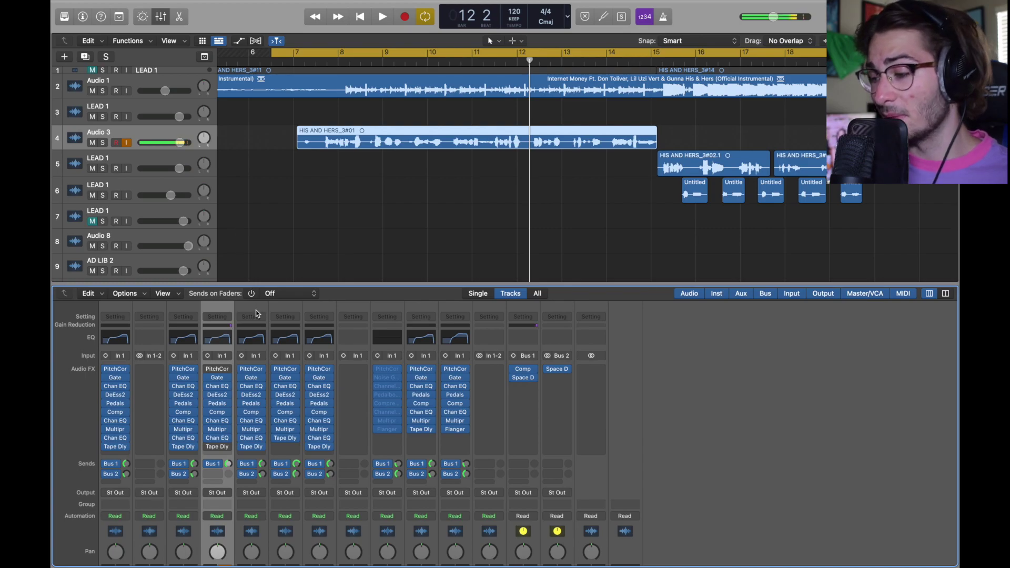
Route the vocal's second send to Bus 2 and add Space Designer to Aux 2
{"action": "left_click", "coordinate": [225, 481]}
{"action": "left_click", "coordinate": [318, 158]}
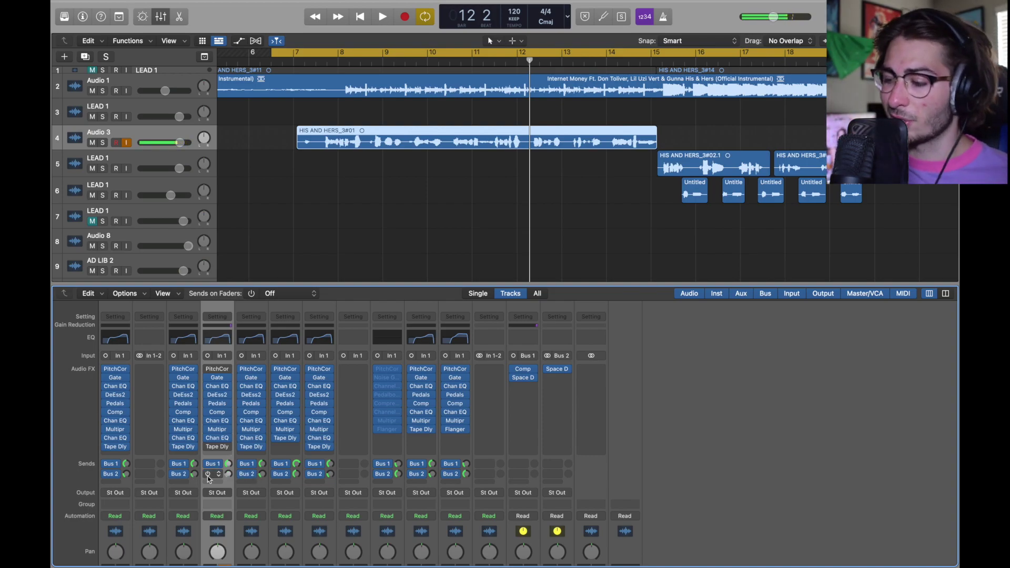
{"action": "left_click", "coordinate": [569, 373]}
{"action": "mouse_move", "coordinate": [581, 519]}
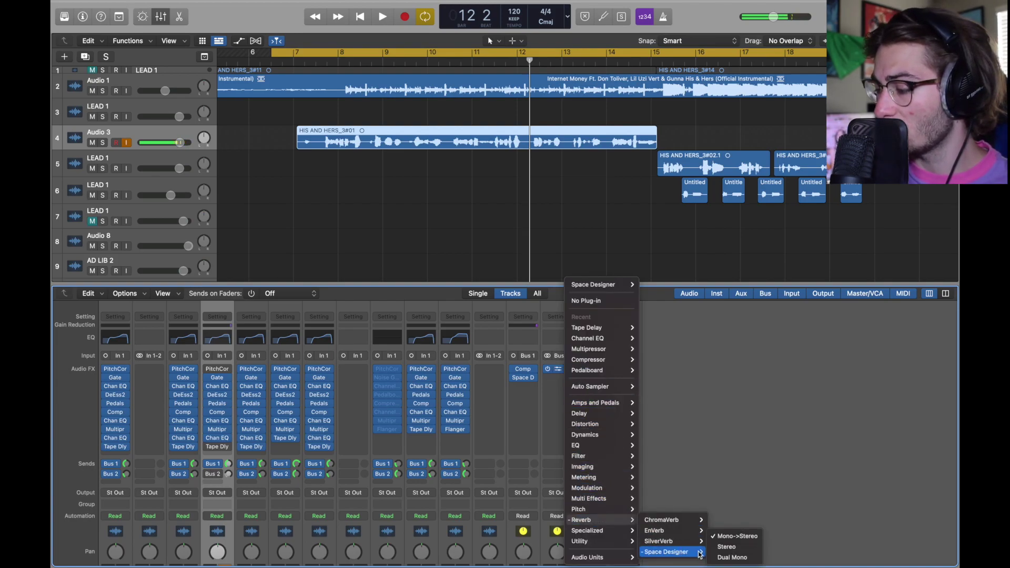
{"action": "left_click", "coordinate": [726, 552]}
Keep the 2.5s Soft Hall preset with Dry muted, and review the Output EQ
{"action": "left_click", "coordinate": [271, 121]}
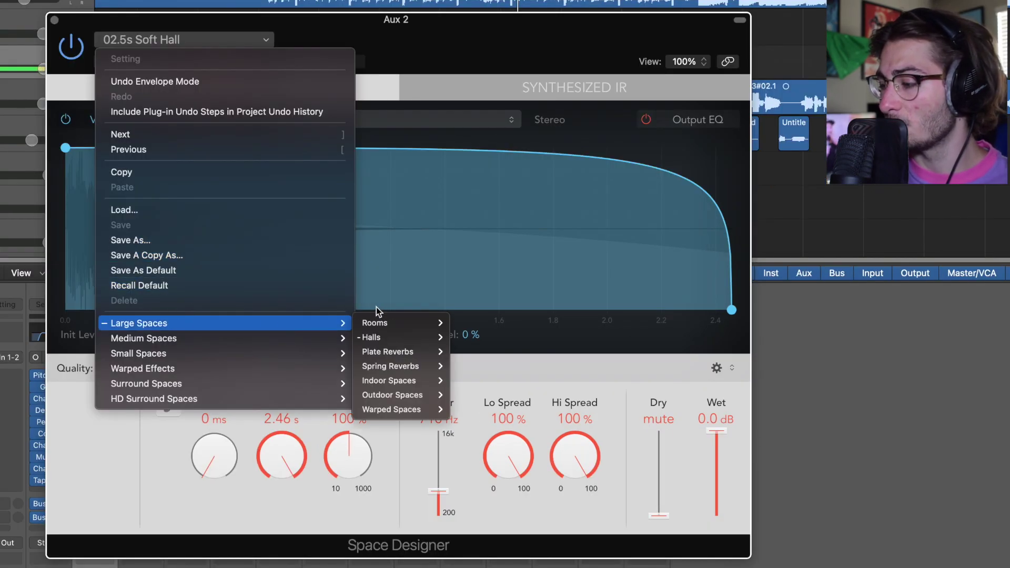
{"action": "mouse_move", "coordinate": [372, 337]}
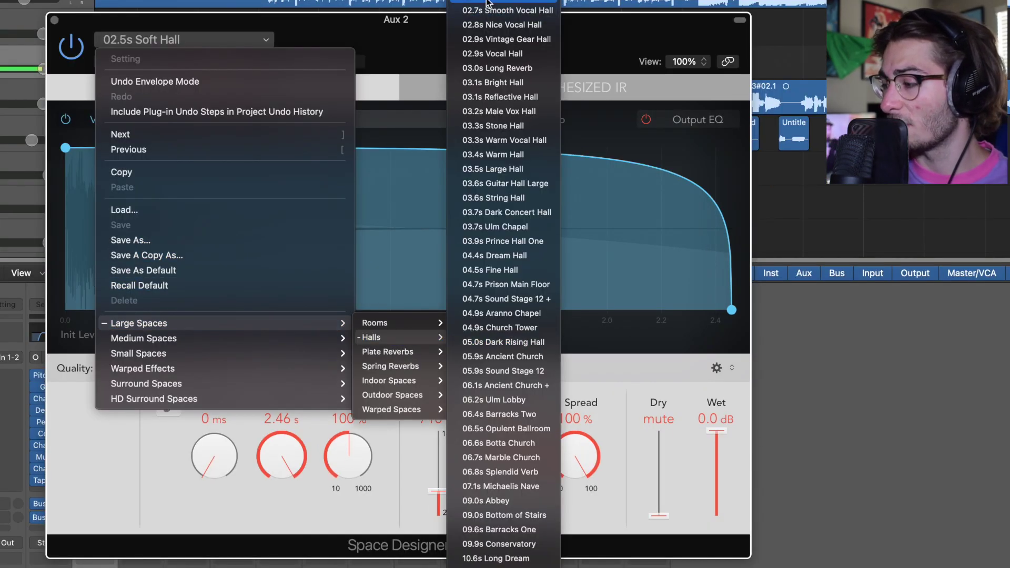
{"action": "left_click", "coordinate": [715, 349]}
{"action": "left_click_drag", "start_coordinate": [660, 517], "coordinate": [660, 519]}
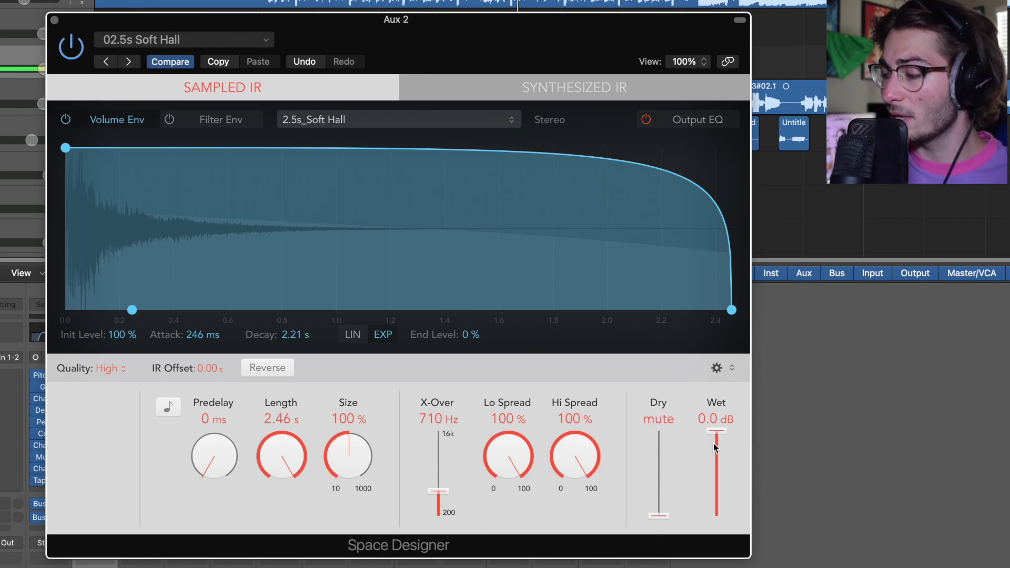
{"action": "left_click", "coordinate": [701, 120]}
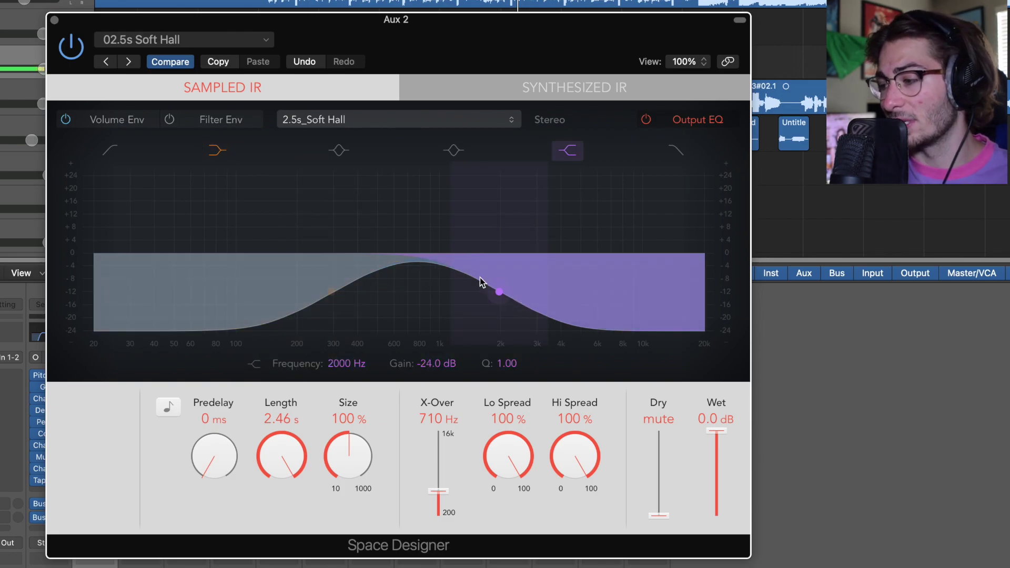
{"action": "key", "text": "super+w"}
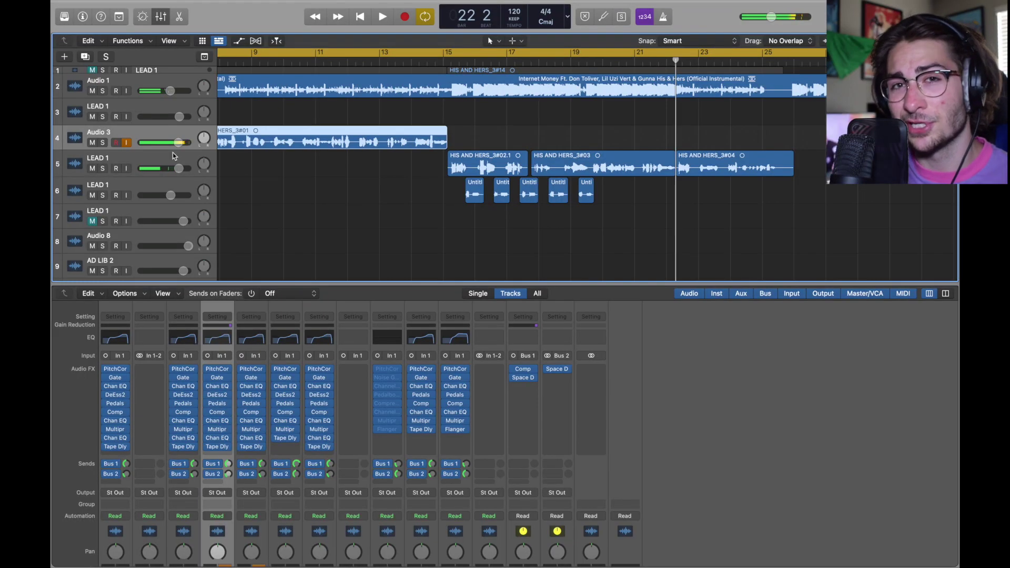
{"action": "scroll", "coordinate": [172, 152], "scroll_direction": "left", "scroll_amount": 5}
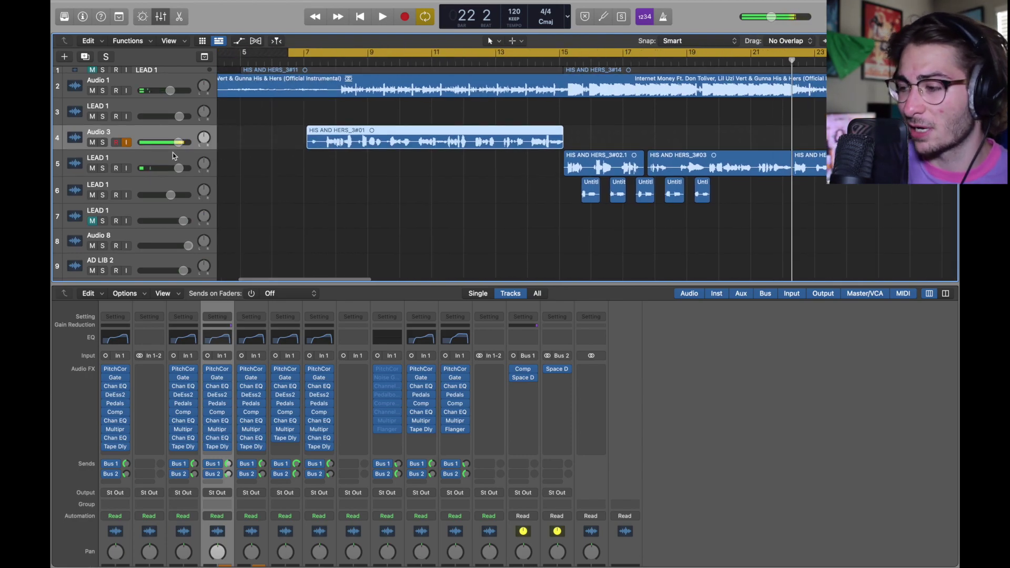
Duplicate the vocal track as Audio 7 and load a mastering channel strip setting on Master
{"action": "key", "text": "super+d"}
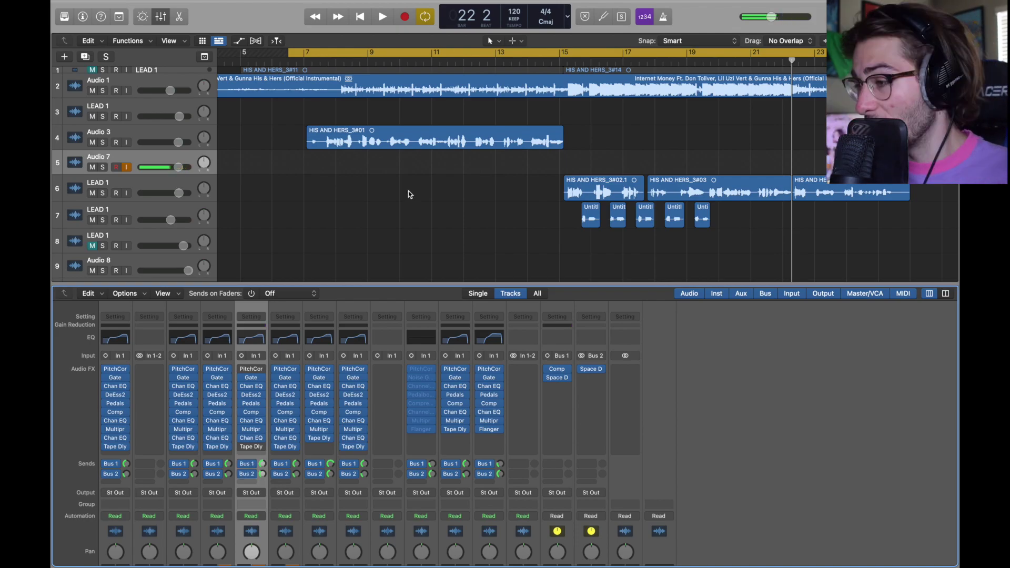
{"action": "right_click", "coordinate": [624, 317]}
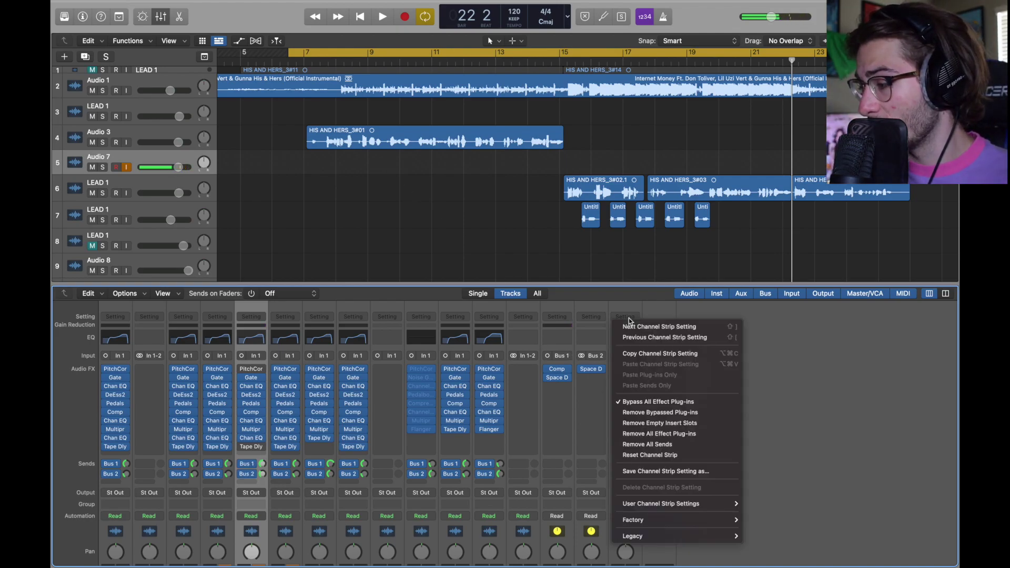
{"action": "left_click", "coordinate": [671, 505]}
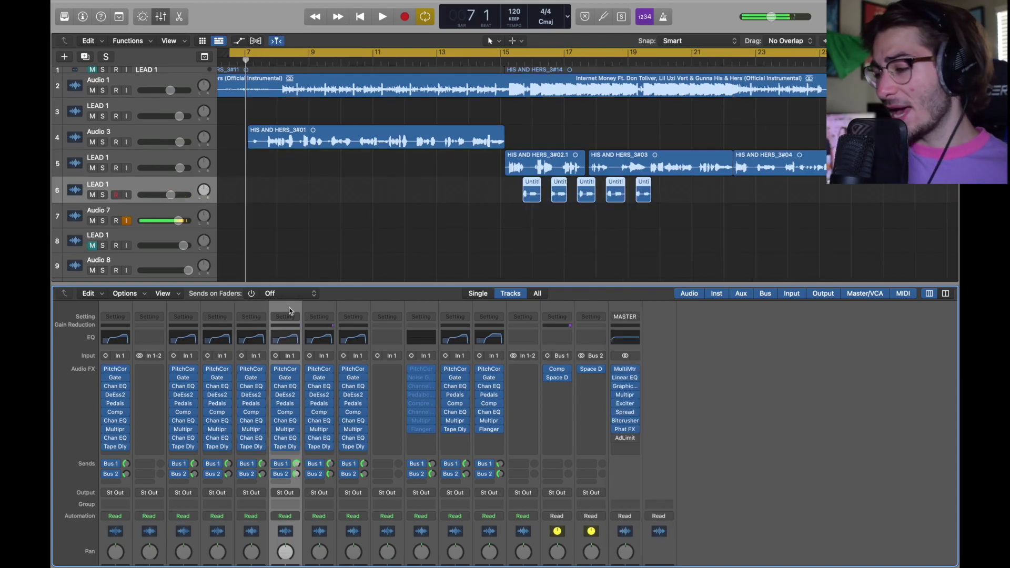
{"action": "left_click", "coordinate": [564, 195]}
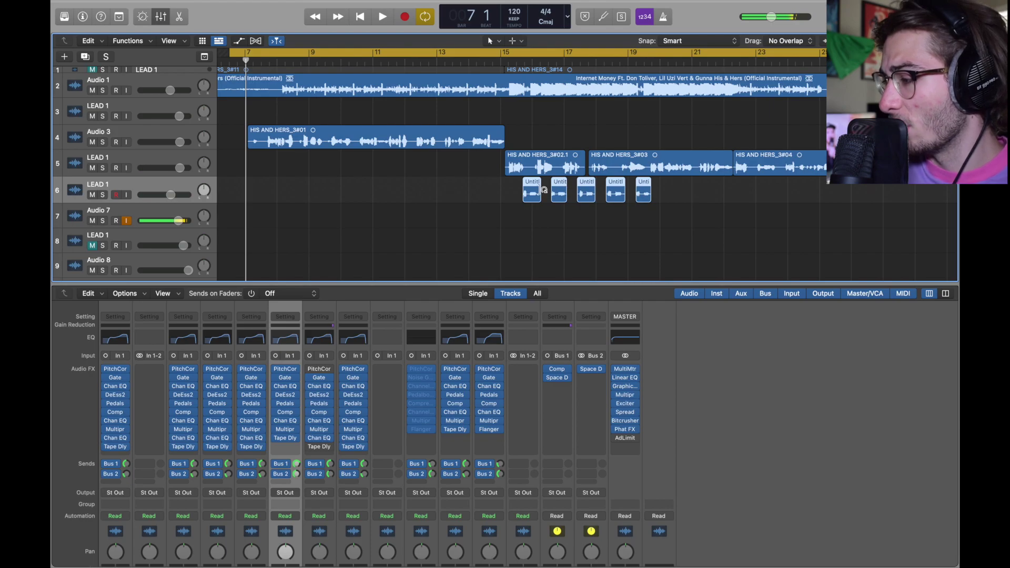
Play the song from bar 7 through the vocal, reverb and mastering chains
{"action": "left_click", "coordinate": [289, 310]}
{"action": "key", "text": "space"}
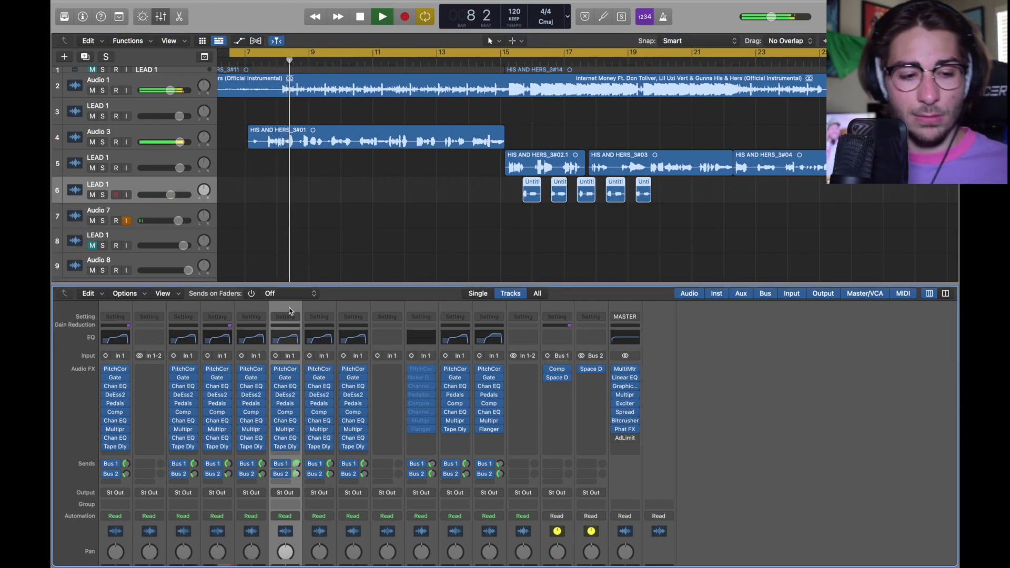